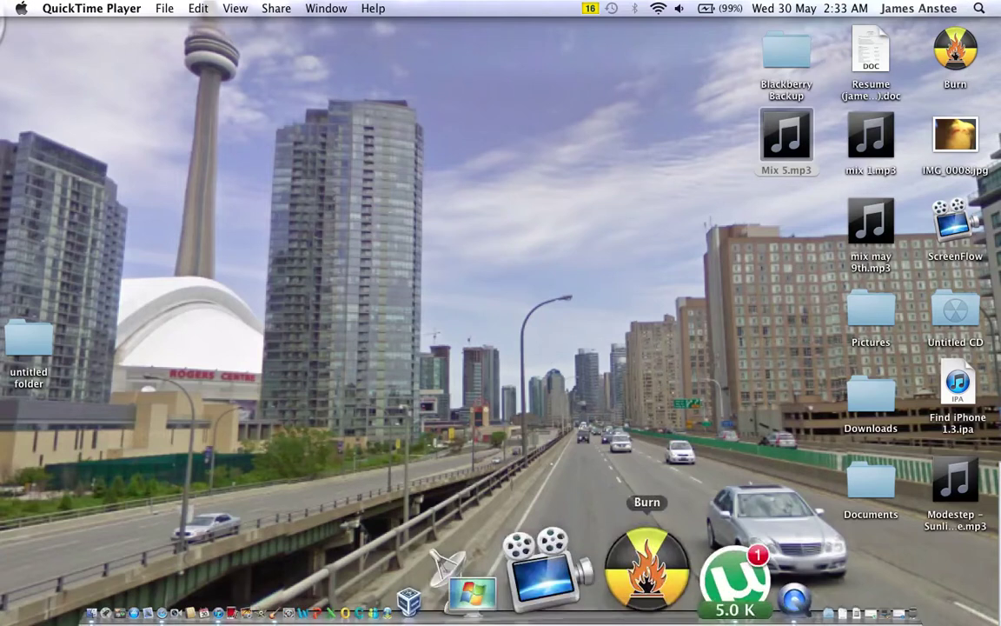
# Step: Launch VirtualBox from the Dock and start the New Virtual Machine wizard
pyautogui.click(571, 611)
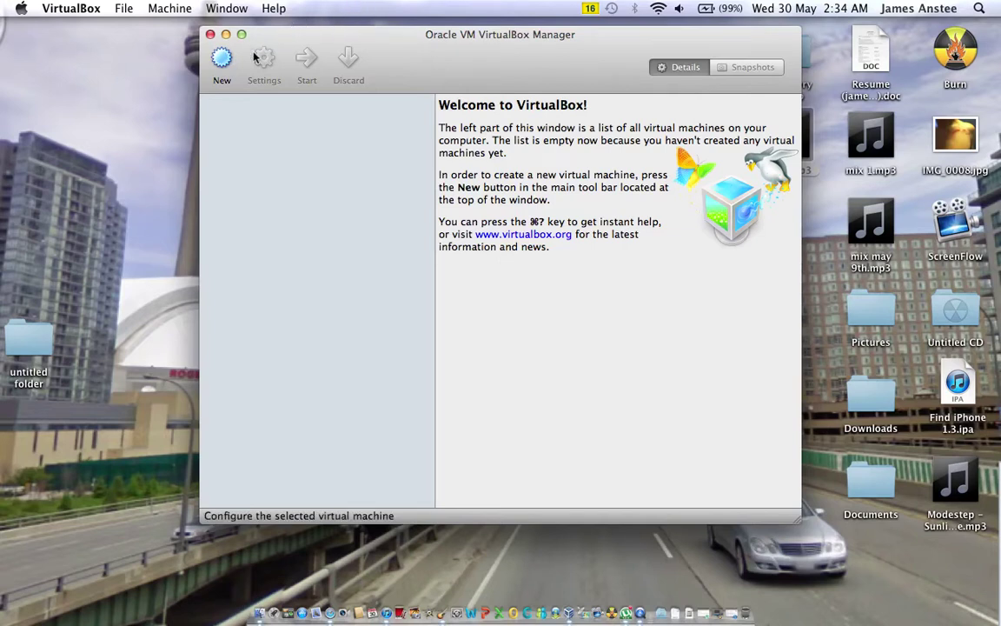
pyautogui.click(223, 61)
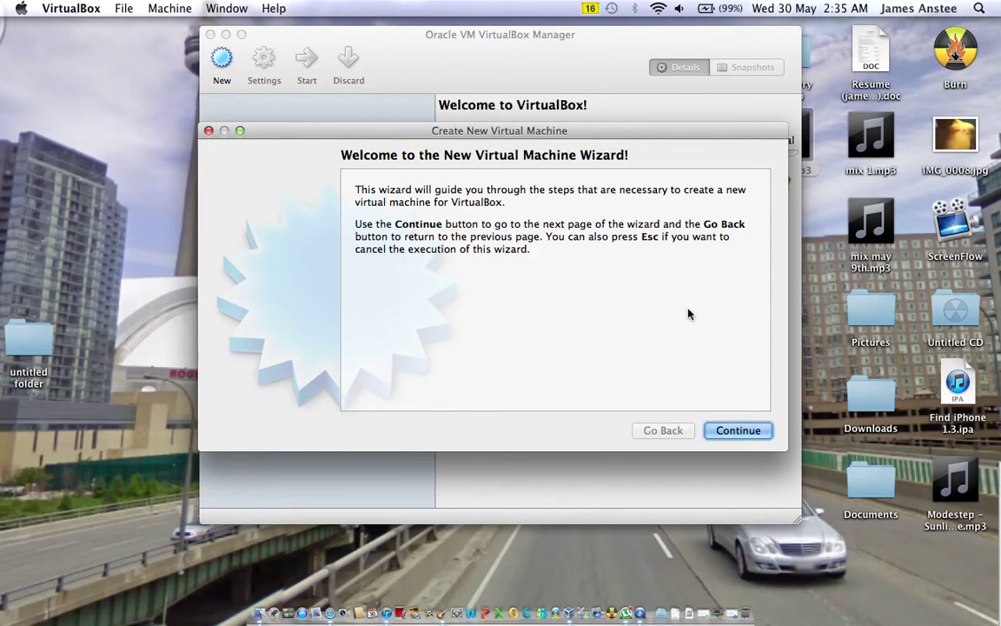
# Step: Name the new machine Mandriva, with OS type Linux/Mandriva, and reach the memory page
pyautogui.click(743, 435)
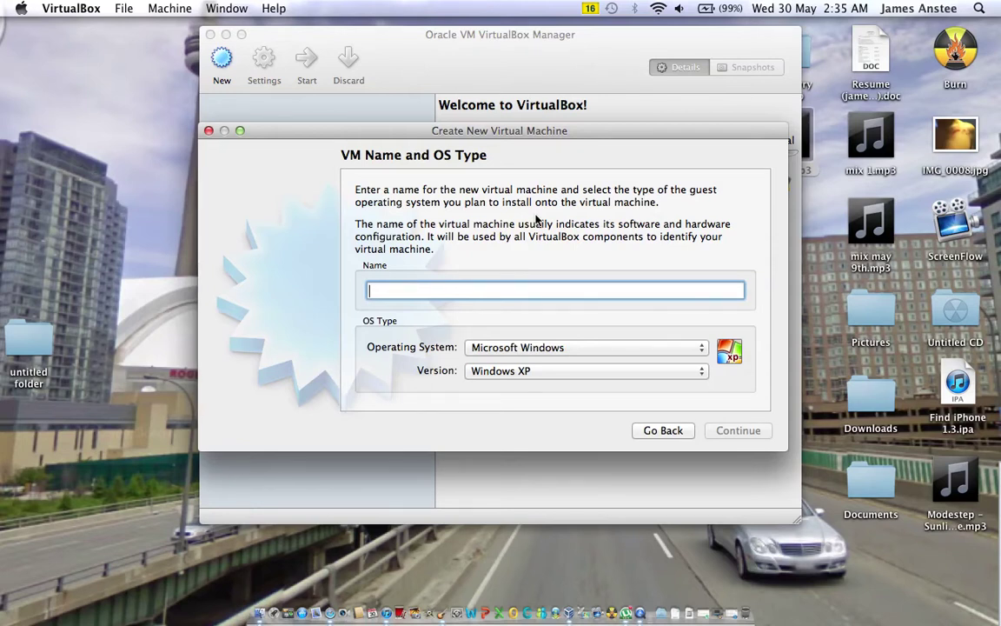
pyautogui.write('Man')
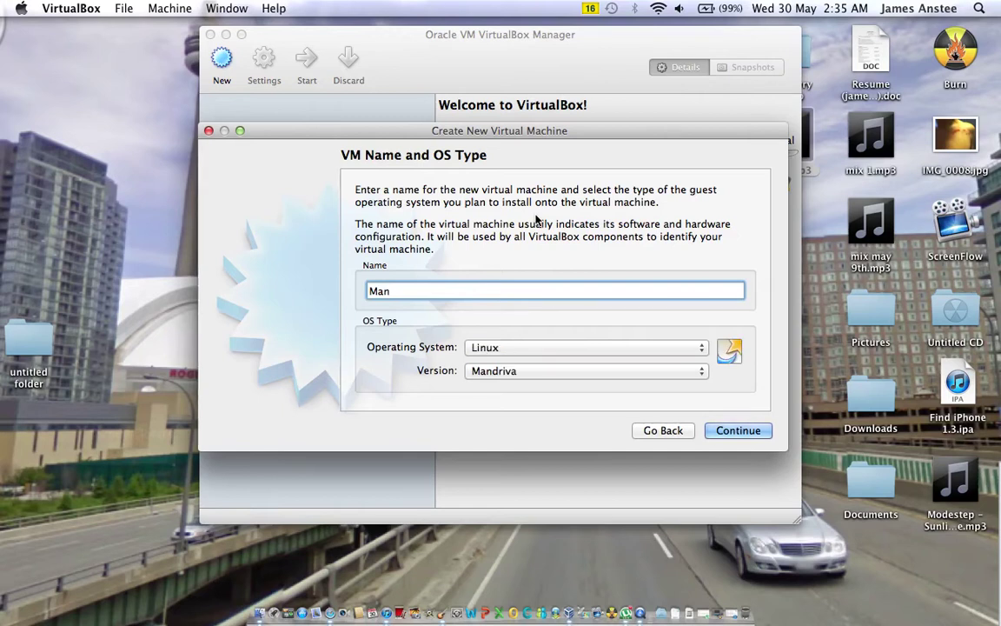
pyautogui.write('driv')
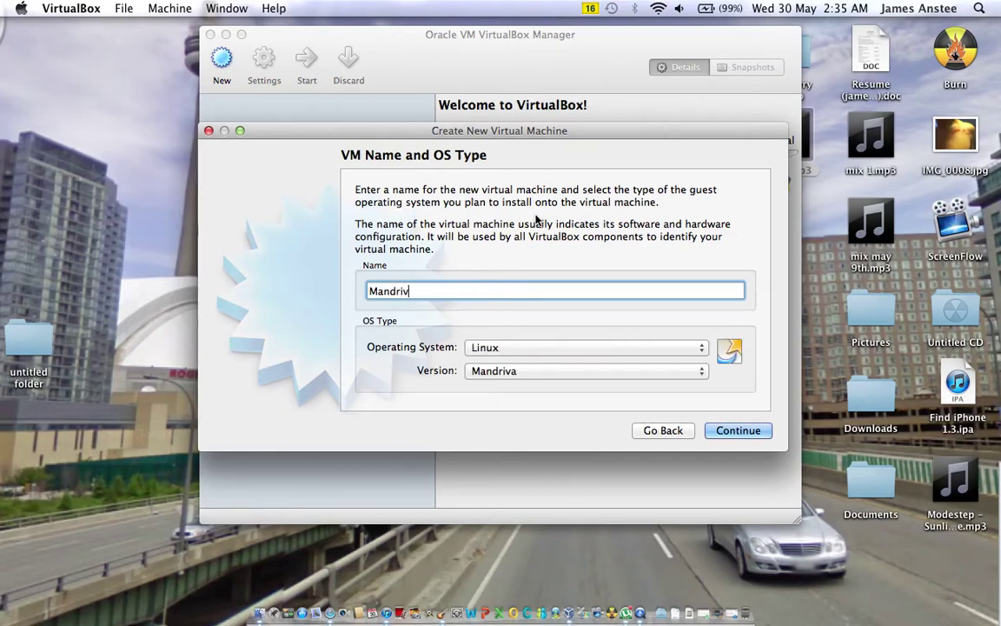
pyautogui.write('a')
pyautogui.click(734, 431)
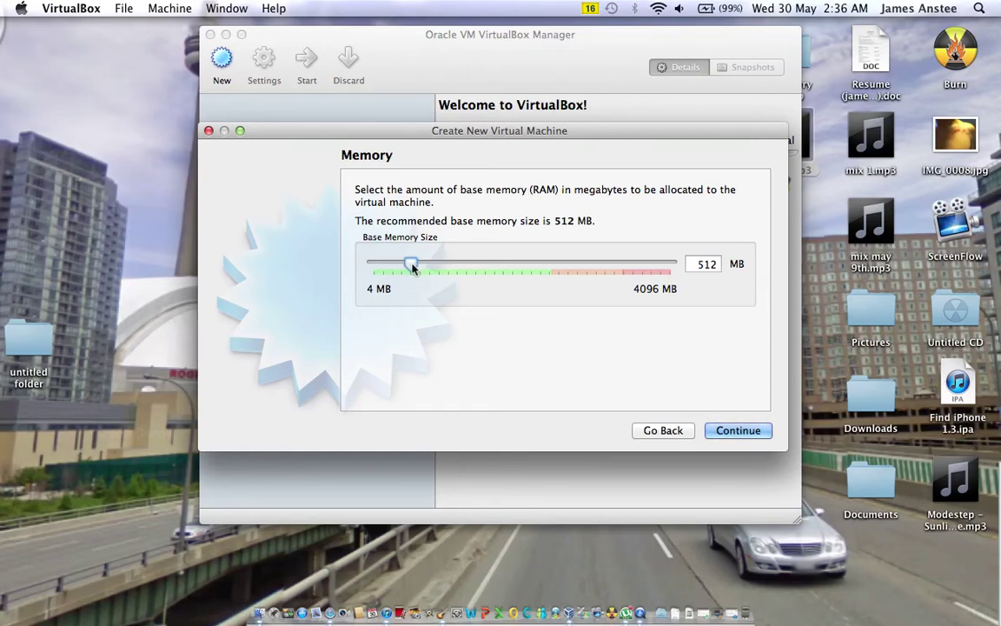
# Step: Raise base memory to 1024 MB and start a new VDI start-up hard disk
pyautogui.moveTo(416, 269); pyautogui.dragTo(448, 268)
pyautogui.click(744, 437)
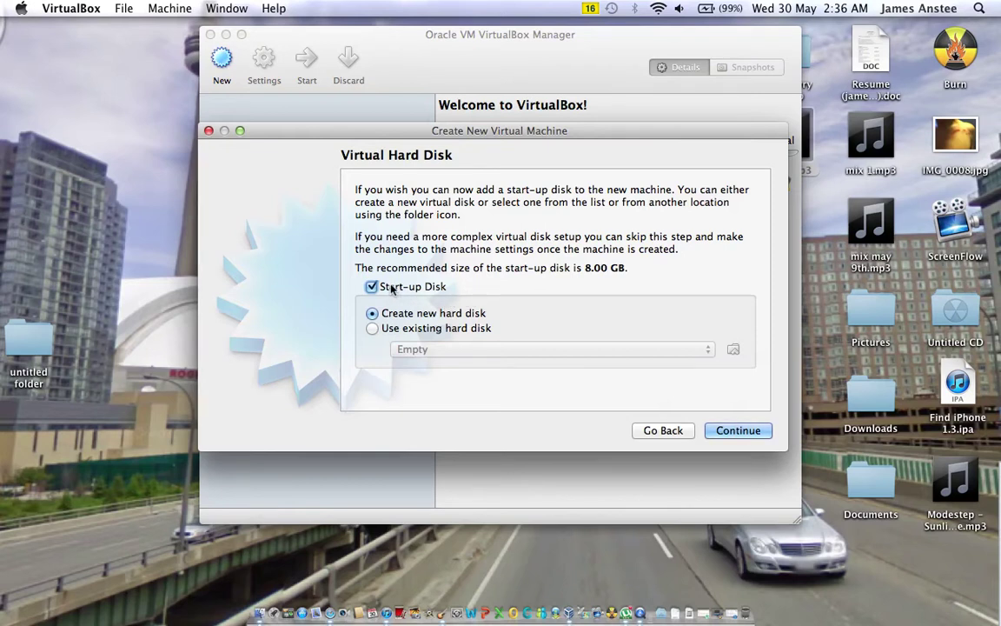
pyautogui.click(743, 430)
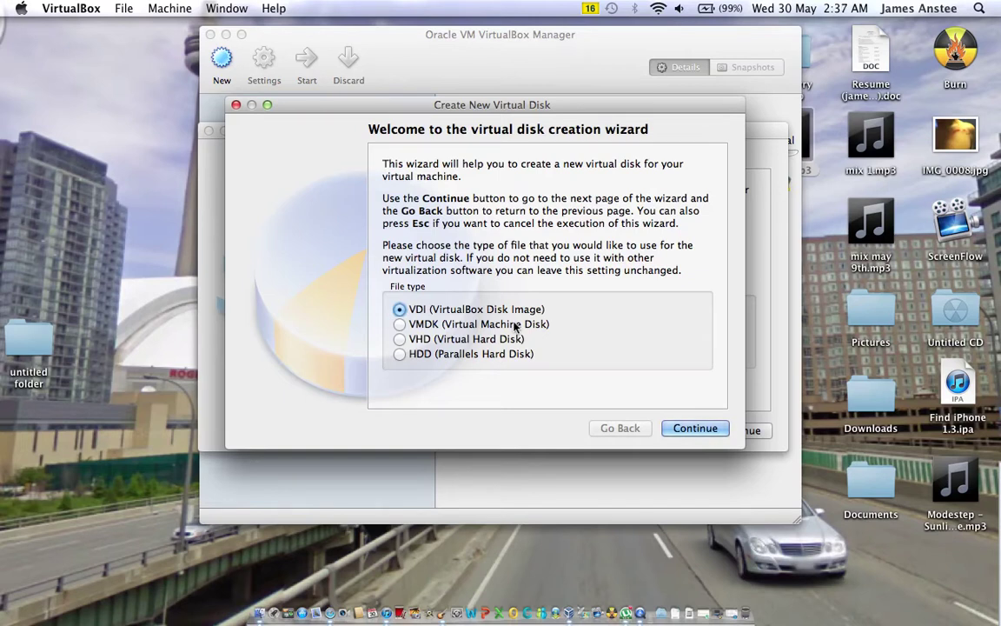
pyautogui.click(672, 429)
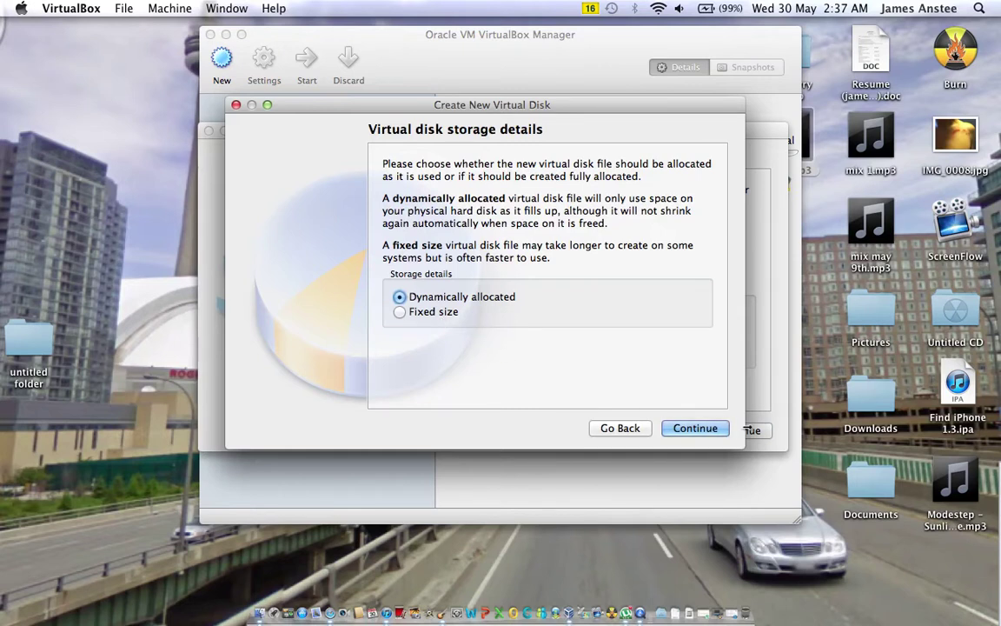
# Step: Keep dynamic allocation, change the disk size from 8.00 GB to 100.00 GB, and create it
pyautogui.click(696, 428)
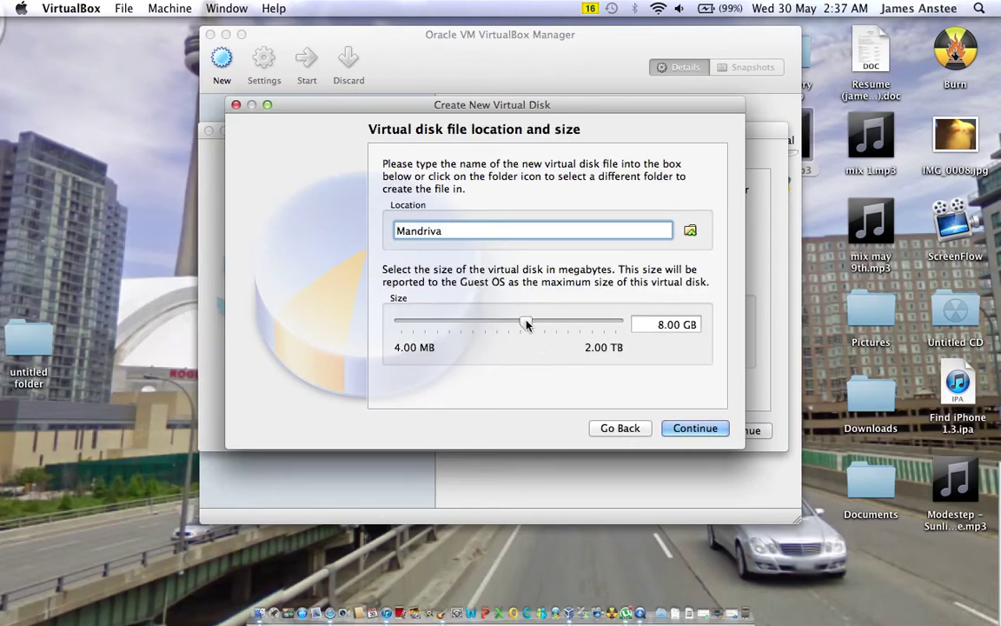
pyautogui.moveTo(526, 323)
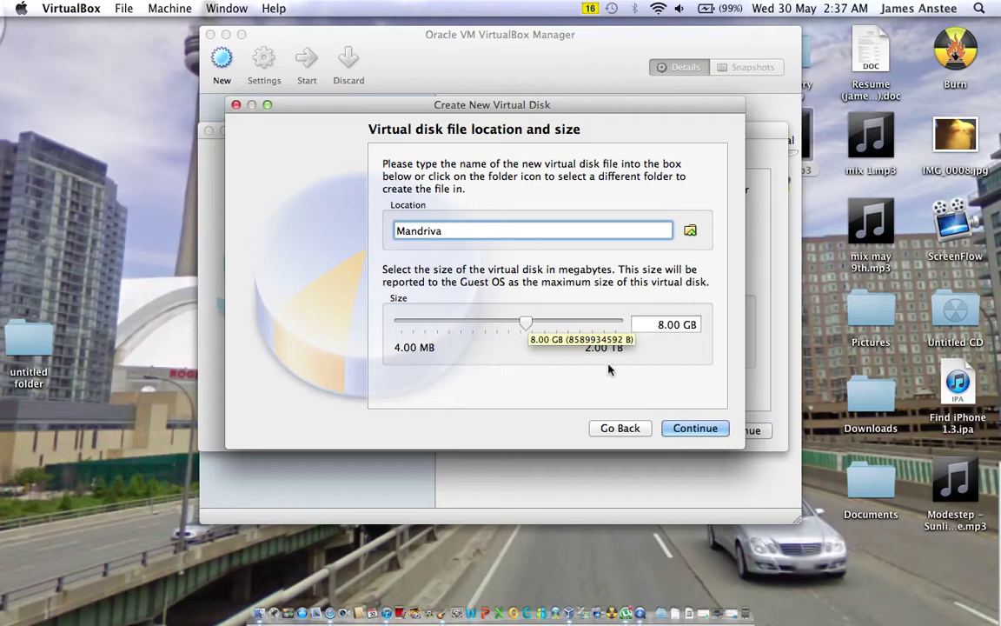
pyautogui.click(692, 325)
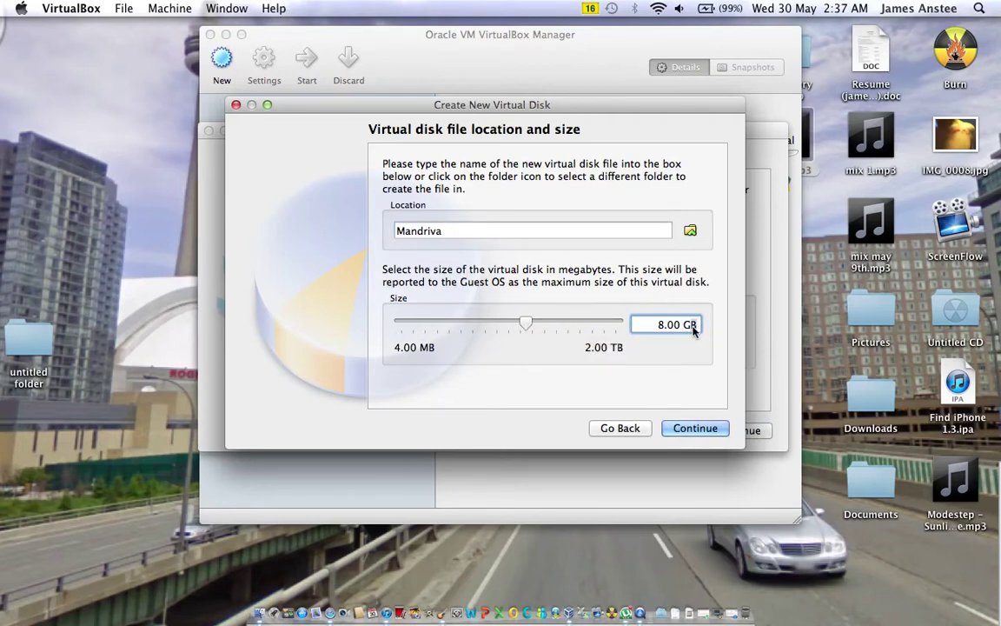
pyautogui.moveTo(693, 325); pyautogui.dragTo(659, 329)
pyautogui.write('100')
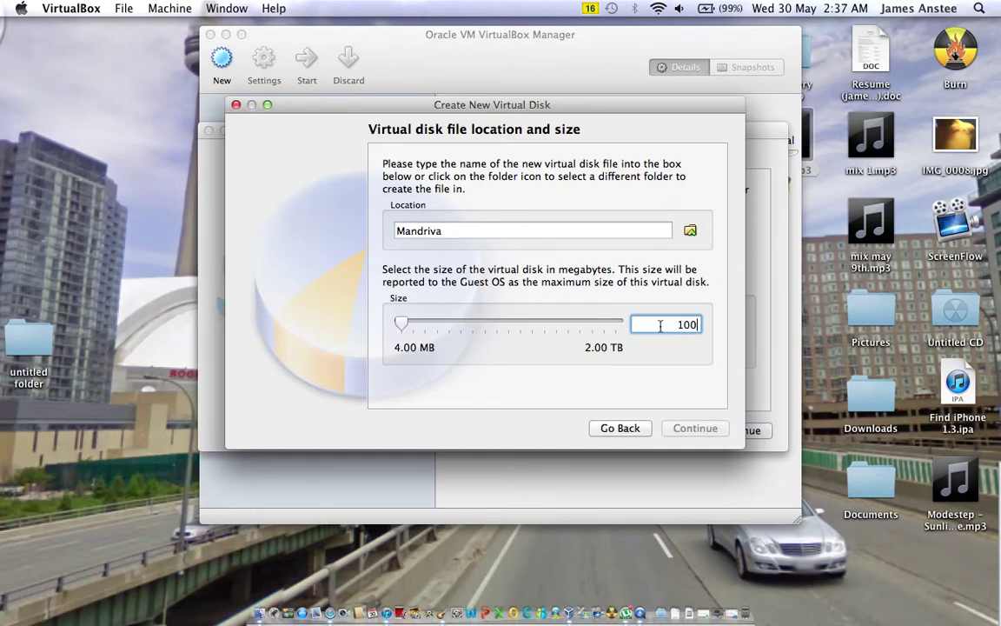
pyautogui.write('.00')
pyautogui.write(' GB')
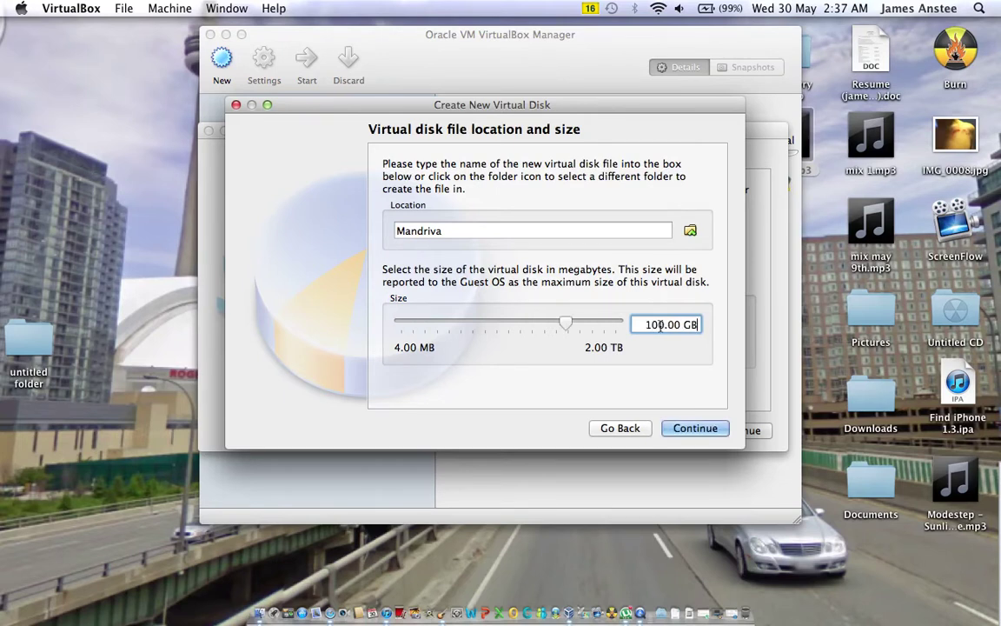
pyautogui.click(696, 428)
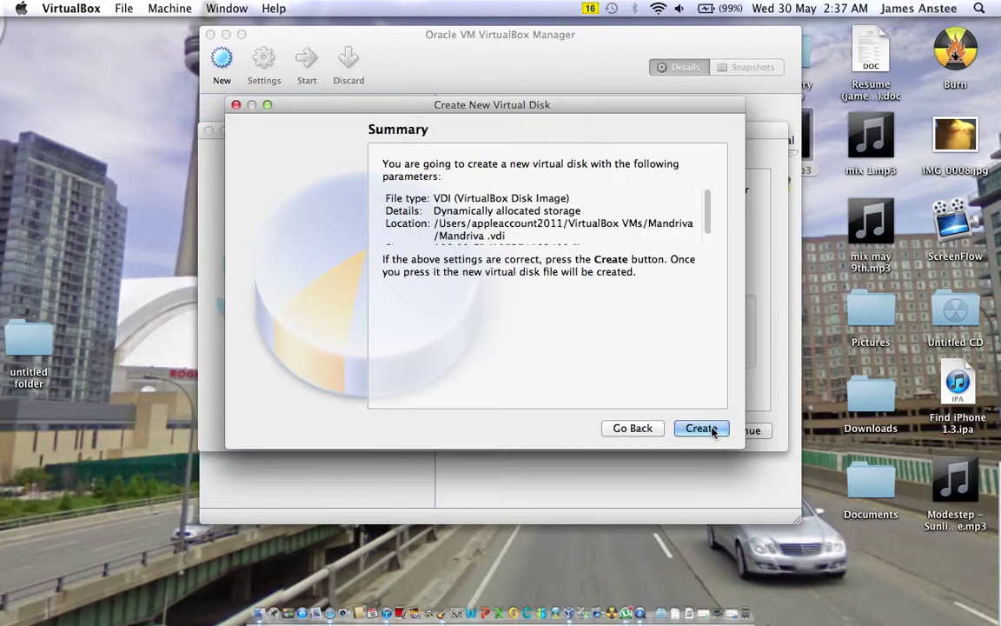
pyautogui.click(702, 429)
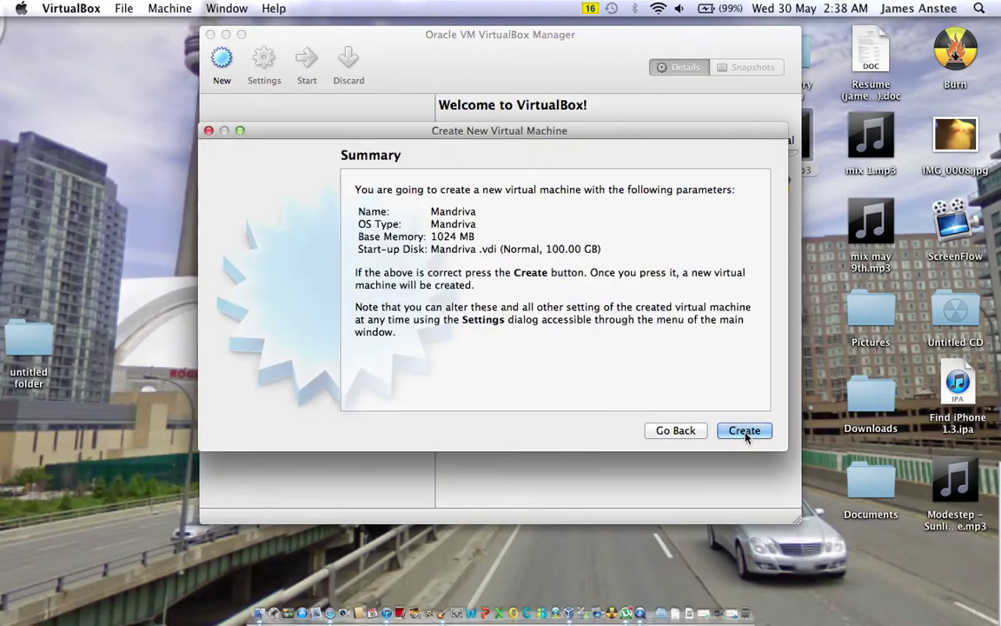
# Step: Create the Mandriva VM and select it in the VirtualBox Manager
pyautogui.click(744, 431)
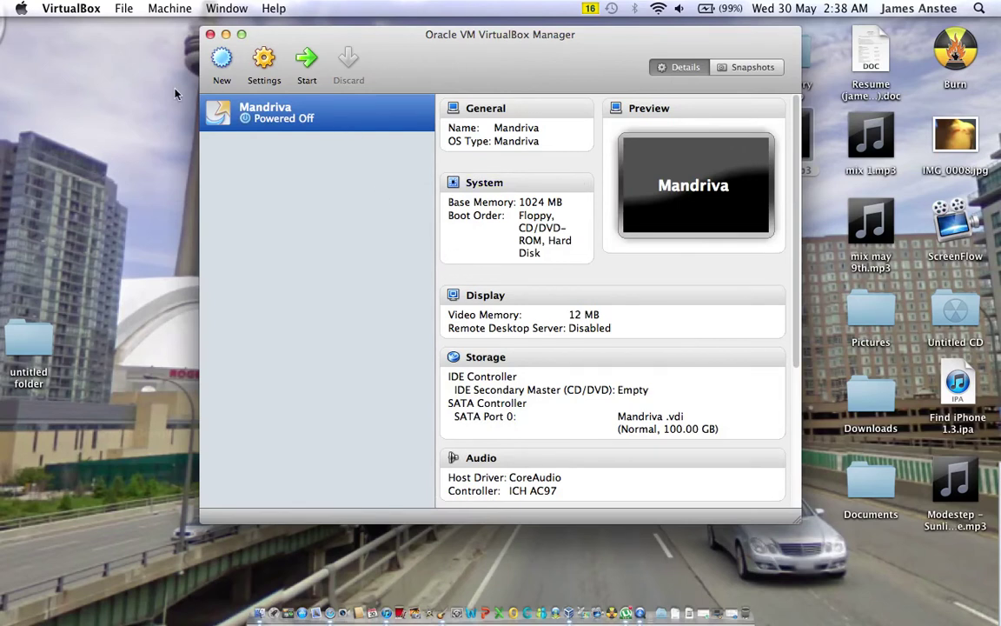
pyautogui.press('ctrl+super+Escape')
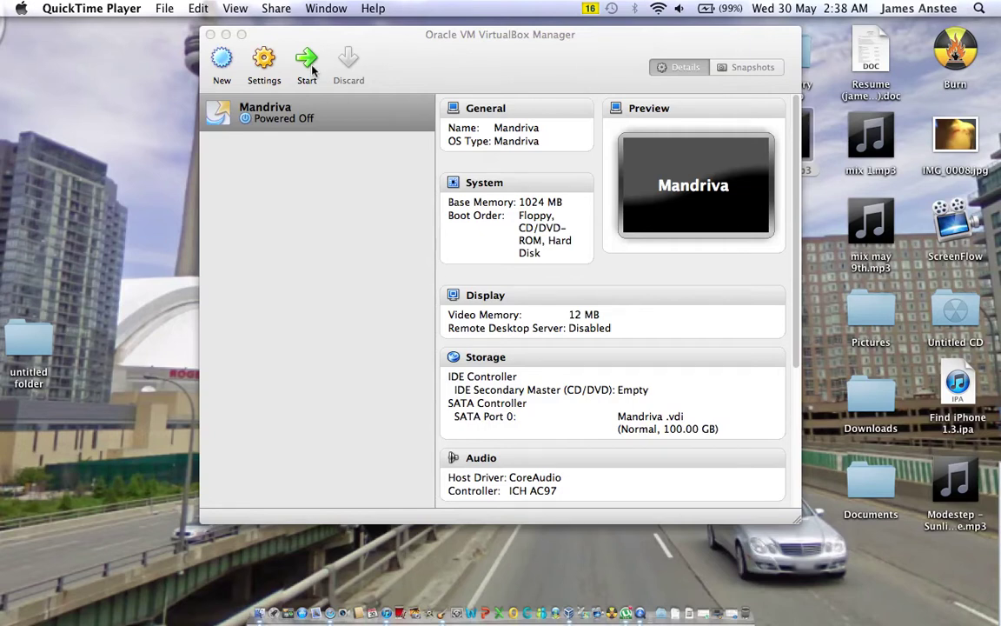
pyautogui.click(296, 127)
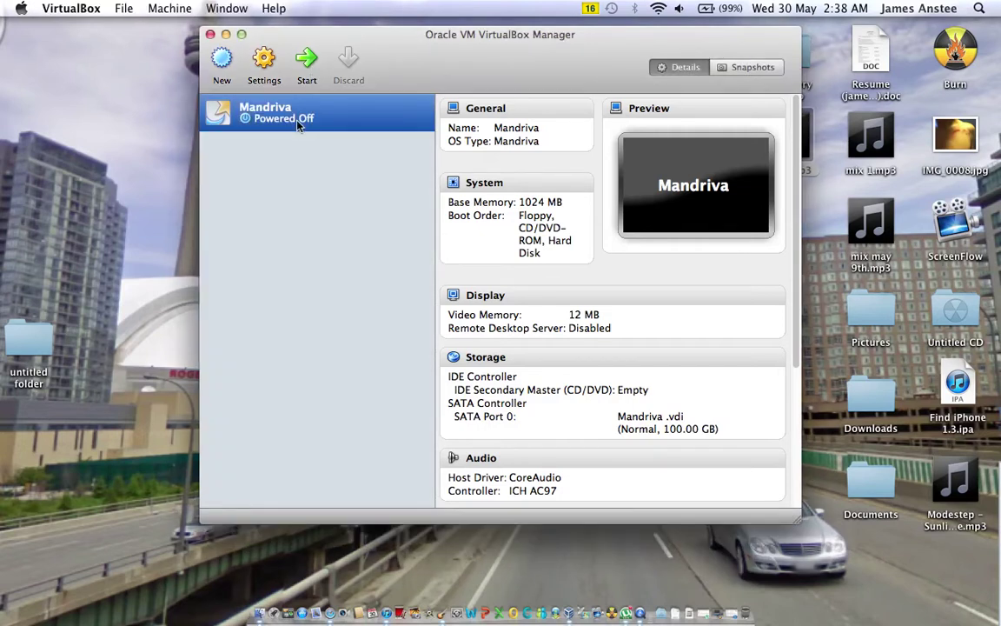
# Step: Open Mandriva's settings, review General's Advanced and Description tabs, then go to System
pyautogui.click(272, 67)
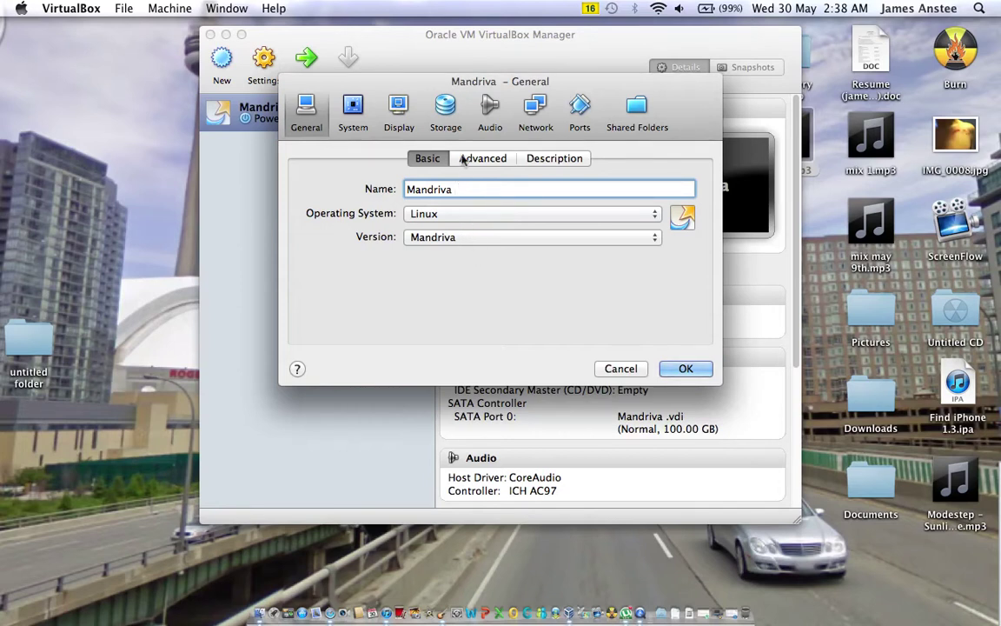
pyautogui.click(465, 160)
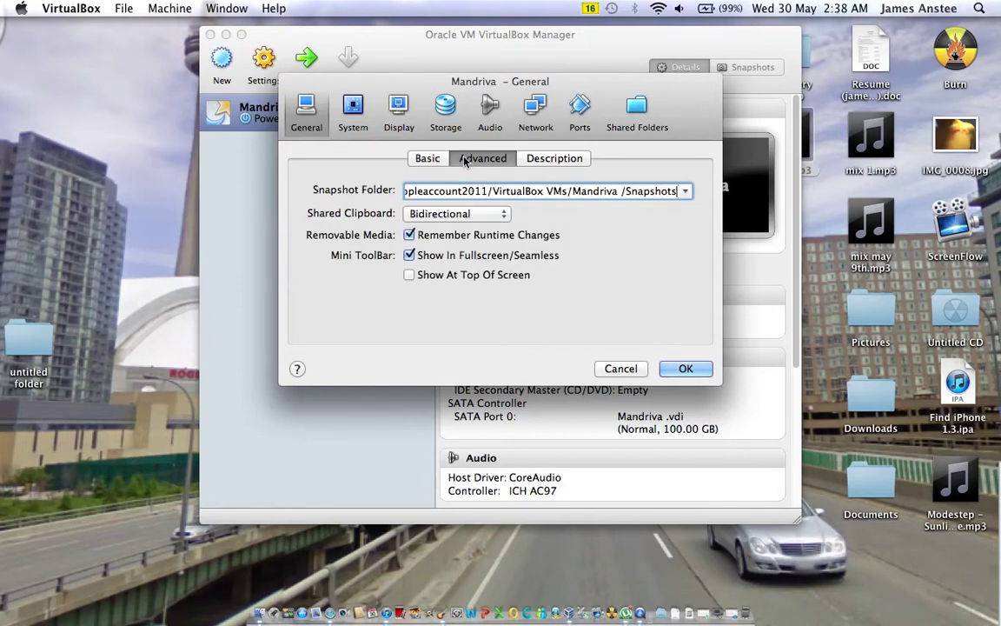
pyautogui.click(546, 160)
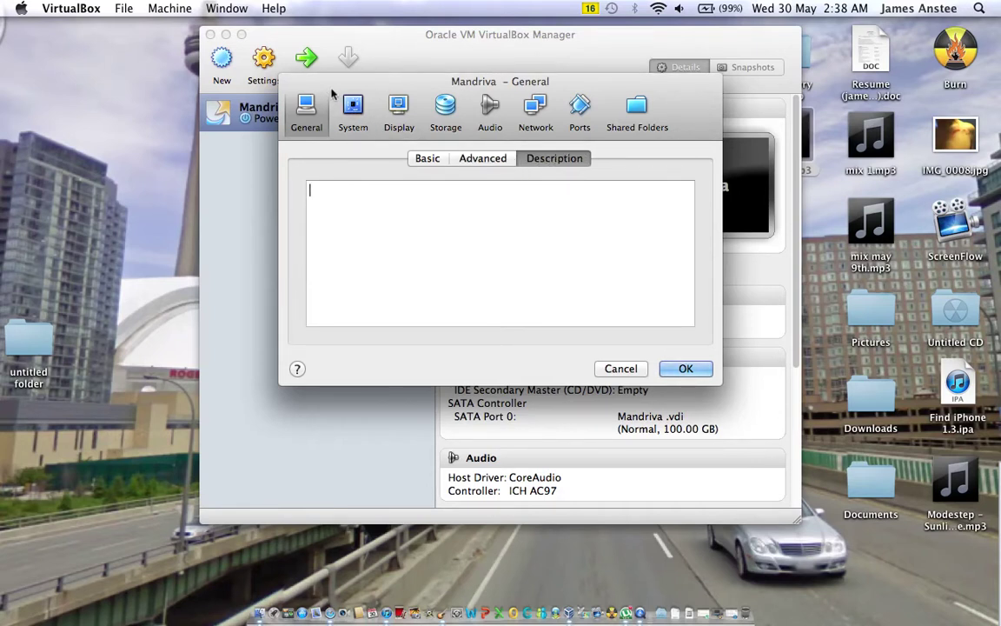
pyautogui.click(360, 113)
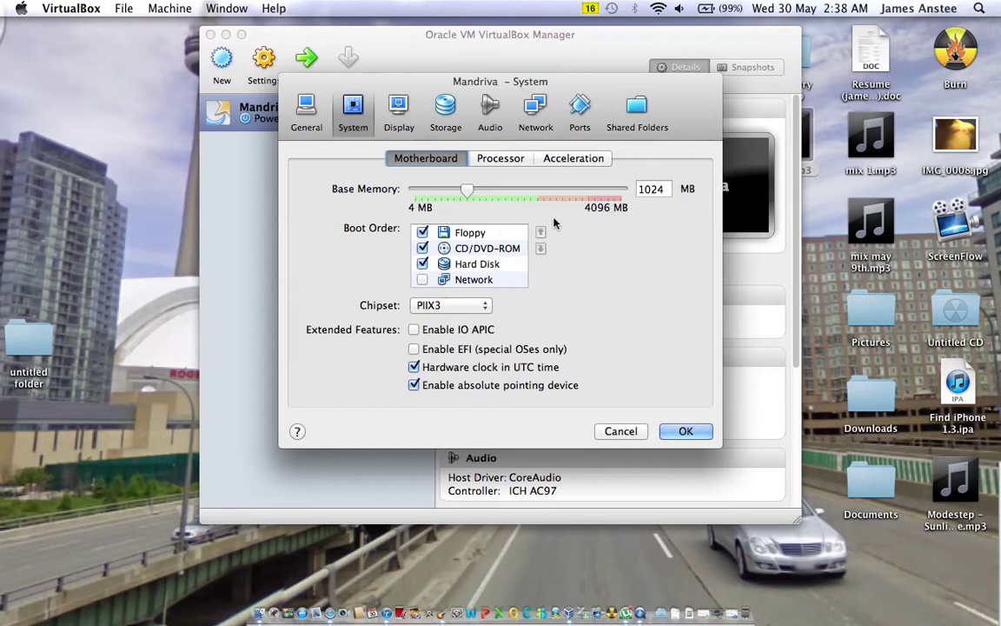
# Step: Uncheck Floppy in Mandriva's boot order and review the Processor settings
pyautogui.click(423, 233)
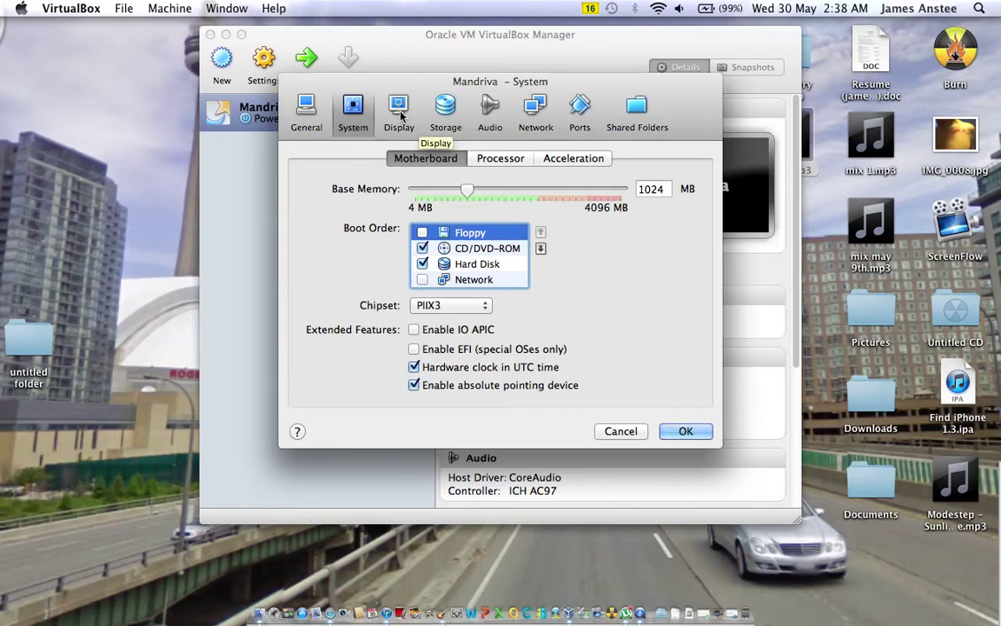
pyautogui.click(522, 160)
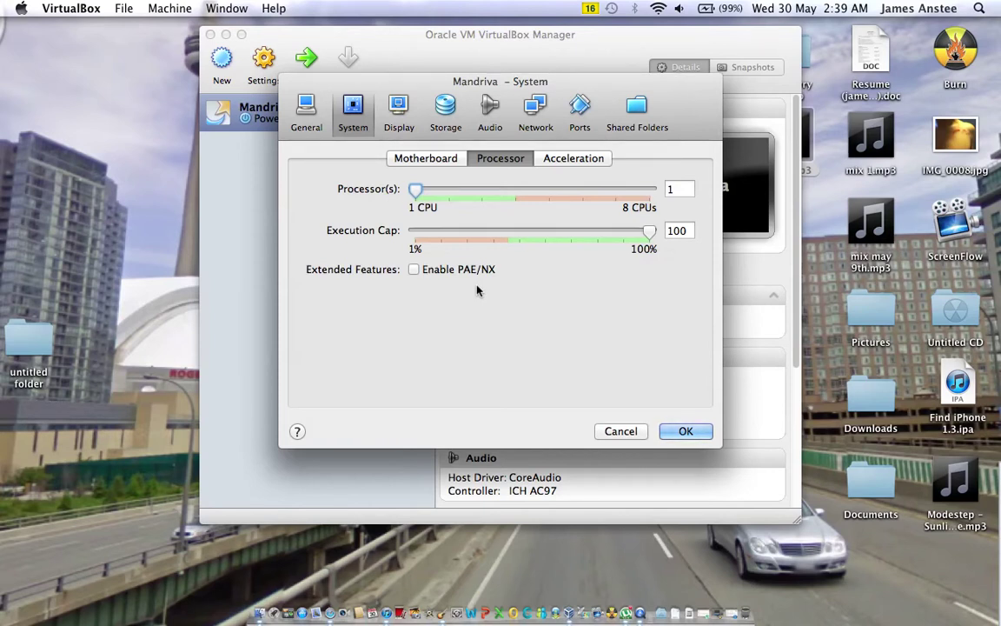
pyautogui.click(397, 107)
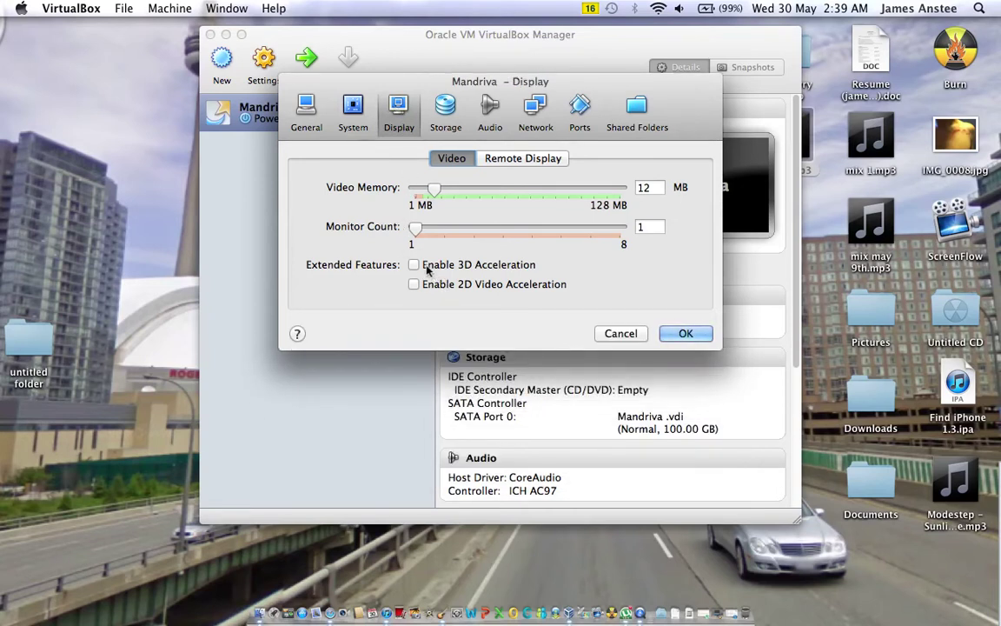
pyautogui.moveTo(414, 265)
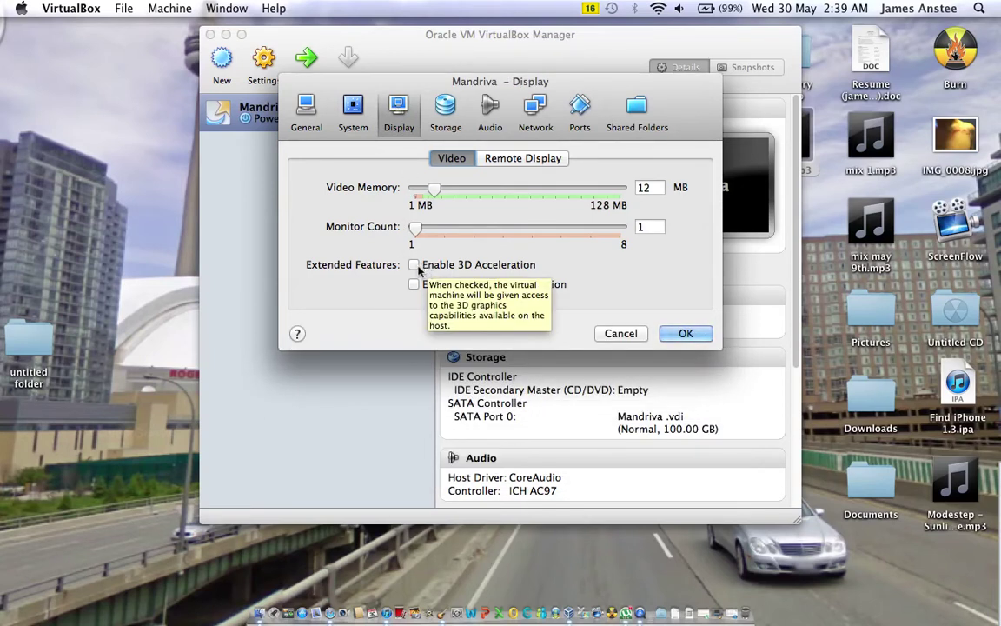
# Step: Enable 3D acceleration, then review Remote Display, Audio, Storage and Network settings
pyautogui.click(415, 265)
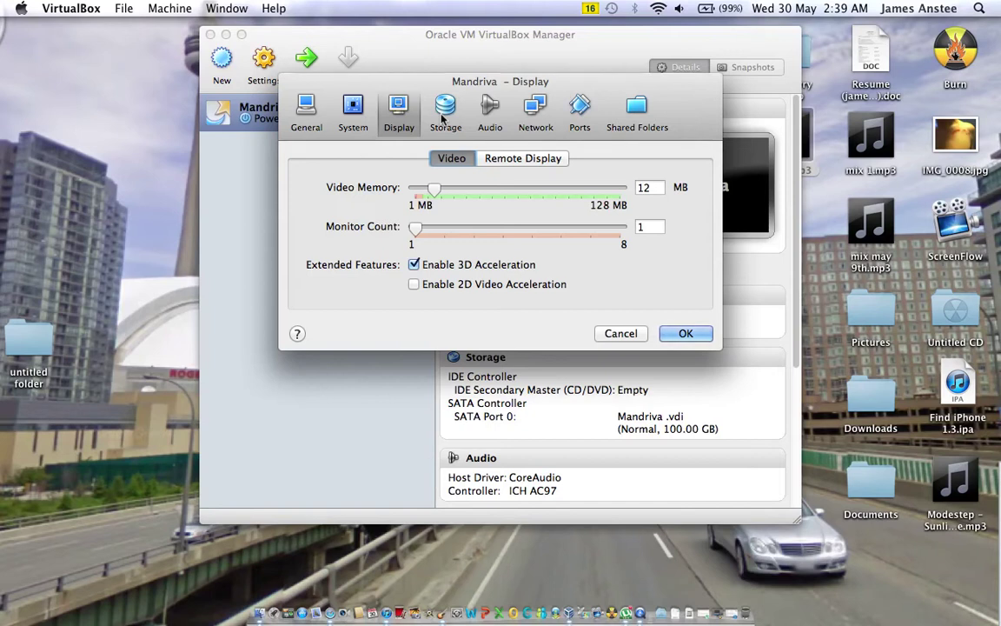
pyautogui.click(518, 158)
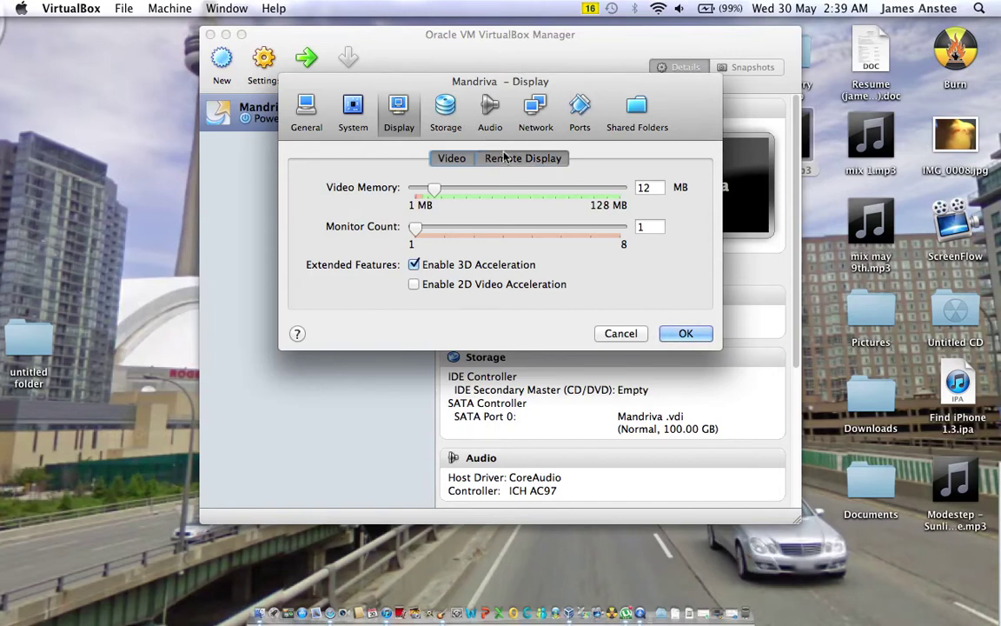
pyautogui.click(490, 108)
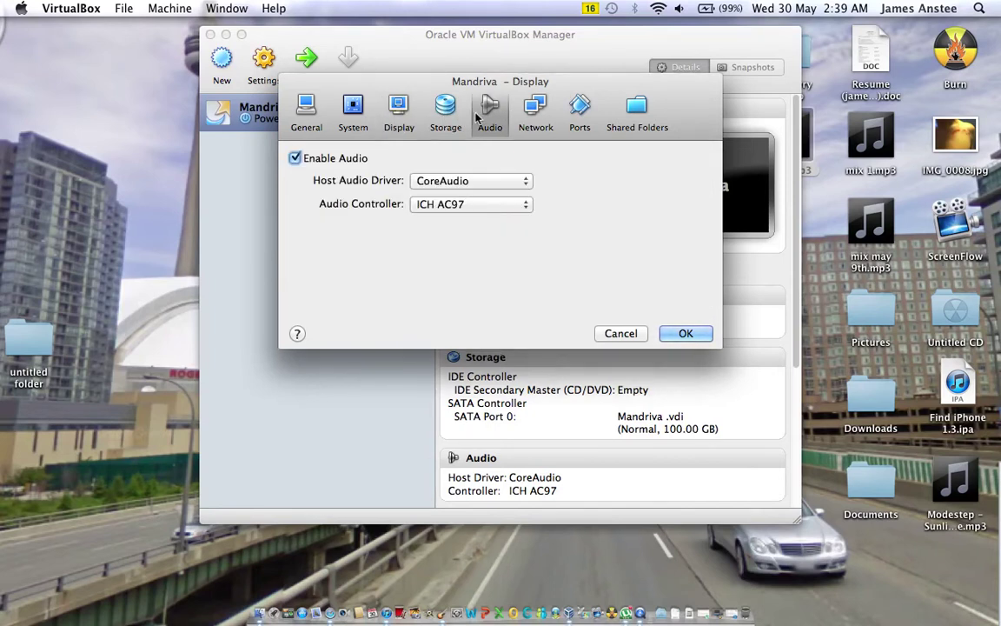
pyautogui.click(454, 118)
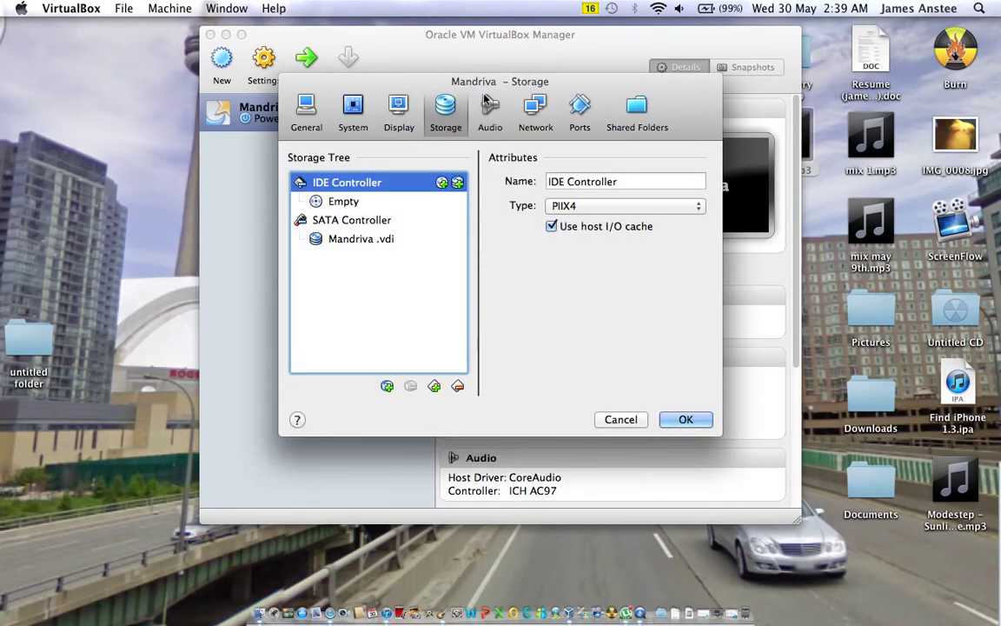
pyautogui.click(489, 106)
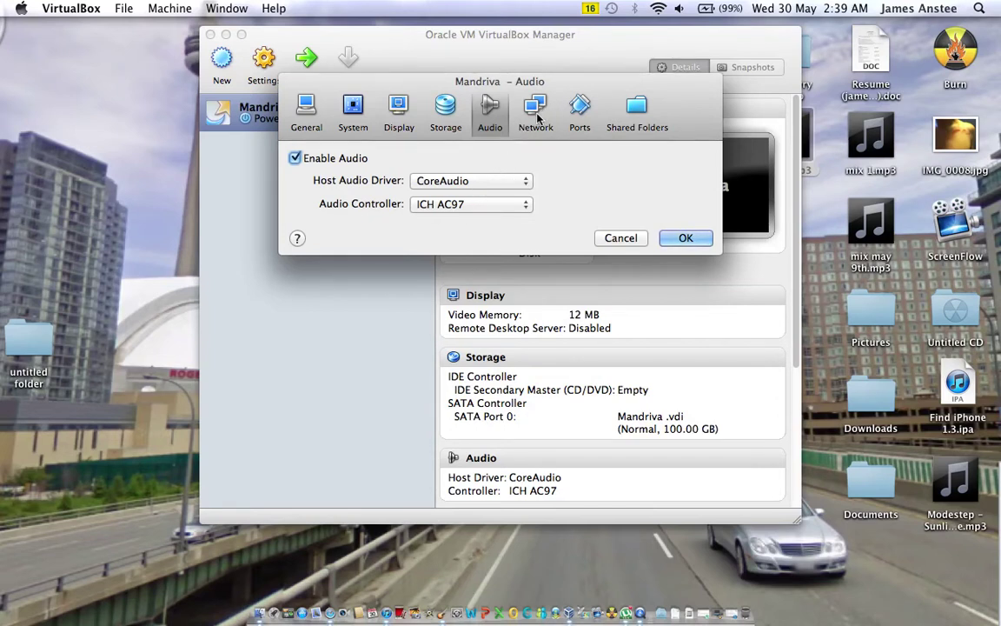
pyautogui.click(536, 112)
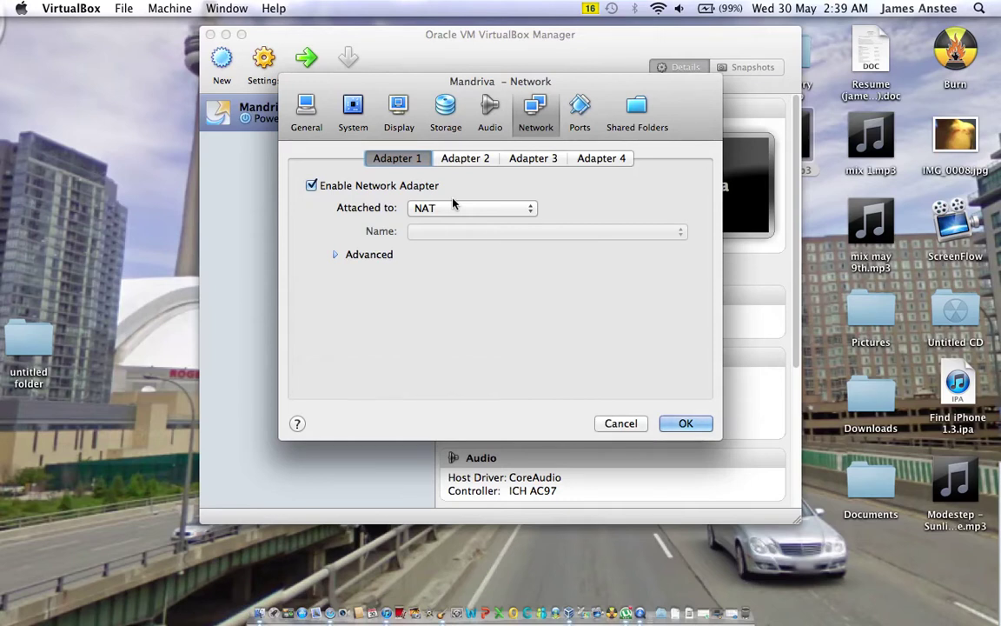
pyautogui.click(579, 106)
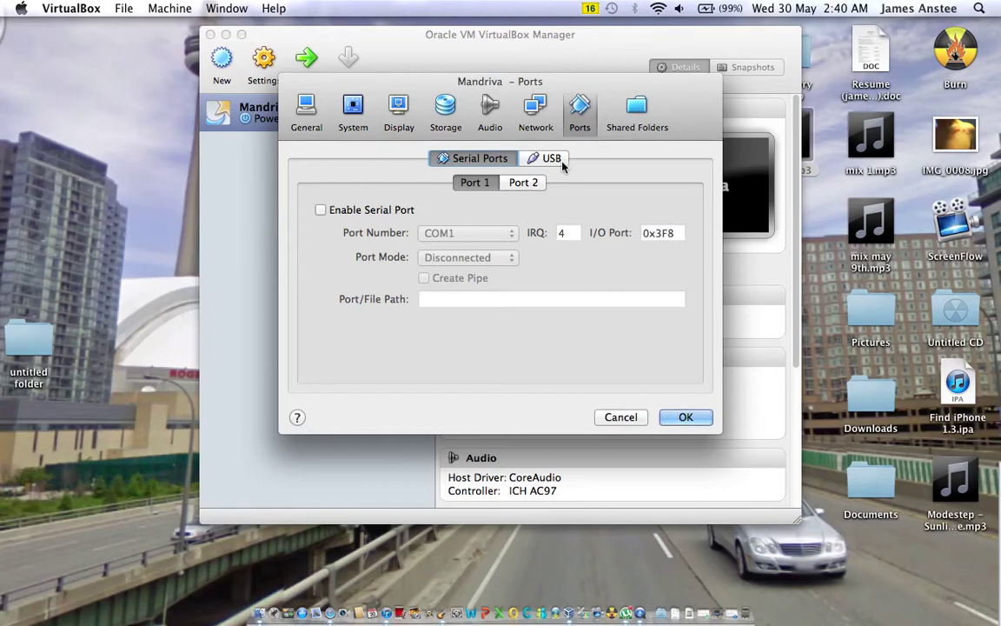
# Step: Switch to the USB tab and list host USB devices for a new filter
pyautogui.click(564, 165)
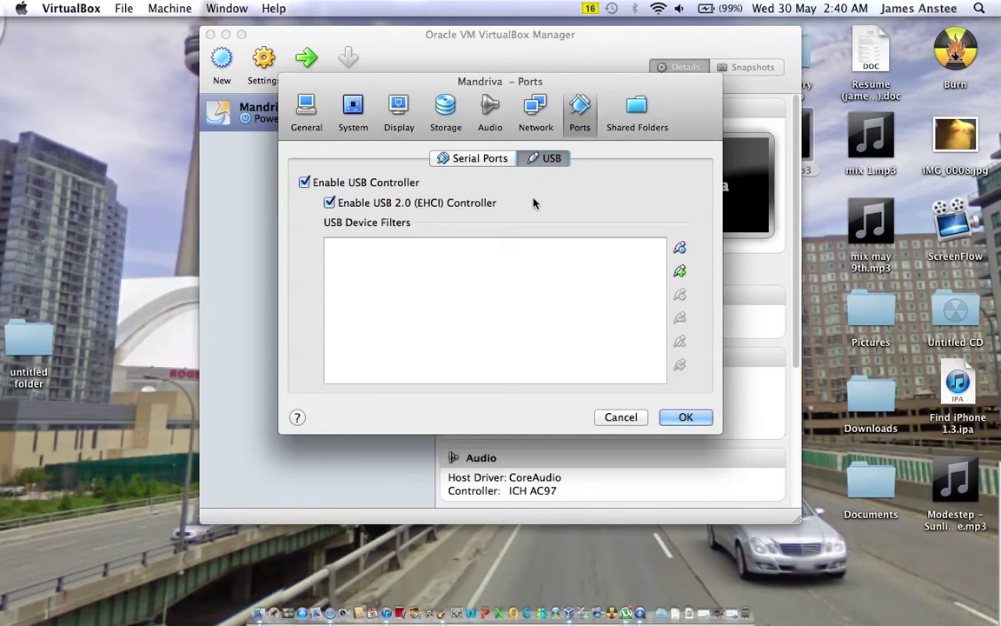
pyautogui.click(678, 273)
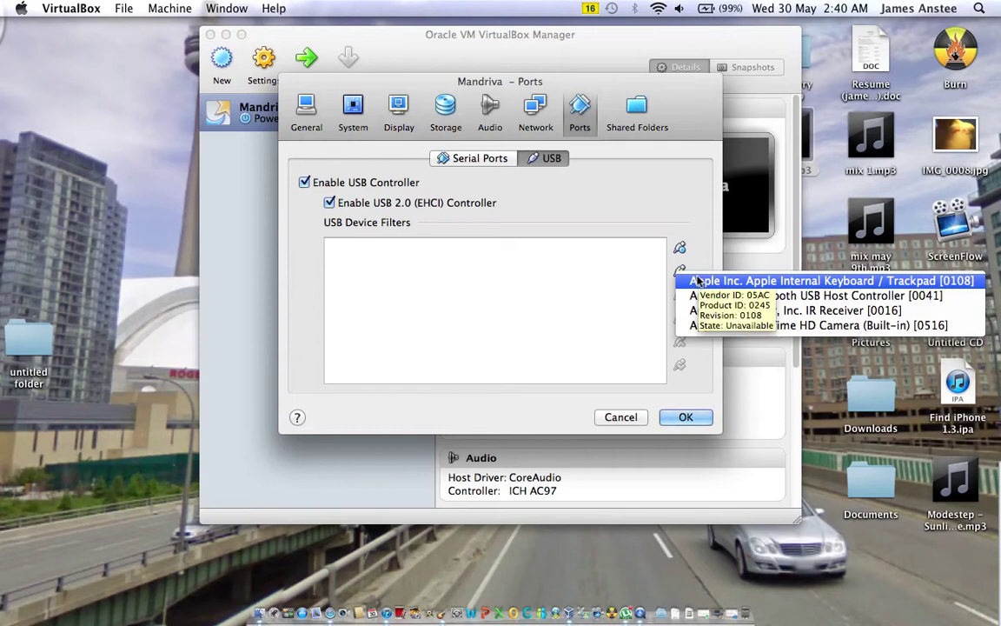
# Step: Add USB filters for the Apple Internal Keyboard/Trackpad, Bluetooth USB Host Controller and IR Receiver
pyautogui.click(698, 280)
pyautogui.click(679, 272)
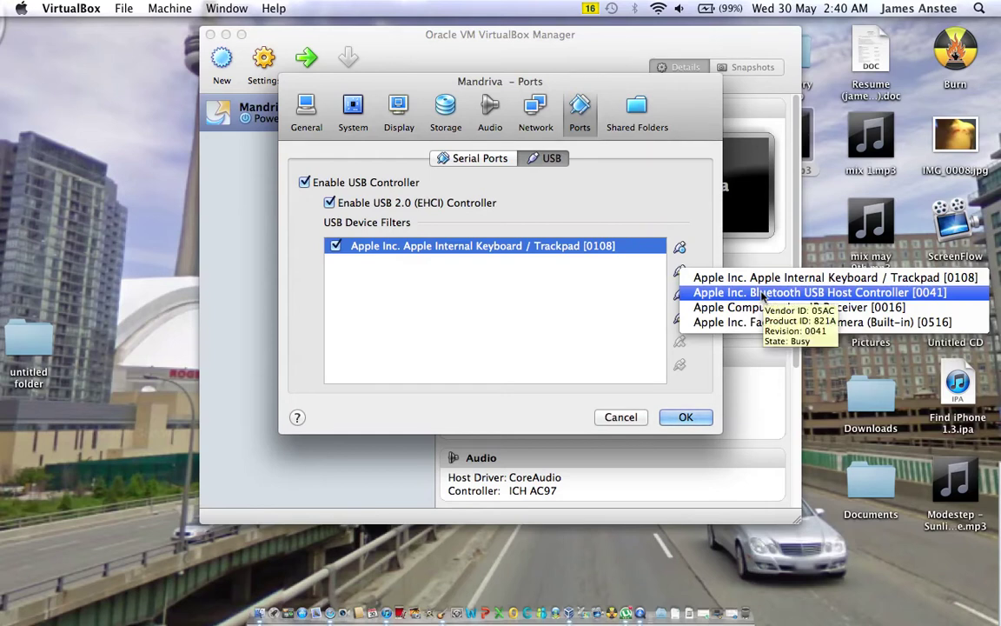
pyautogui.click(730, 293)
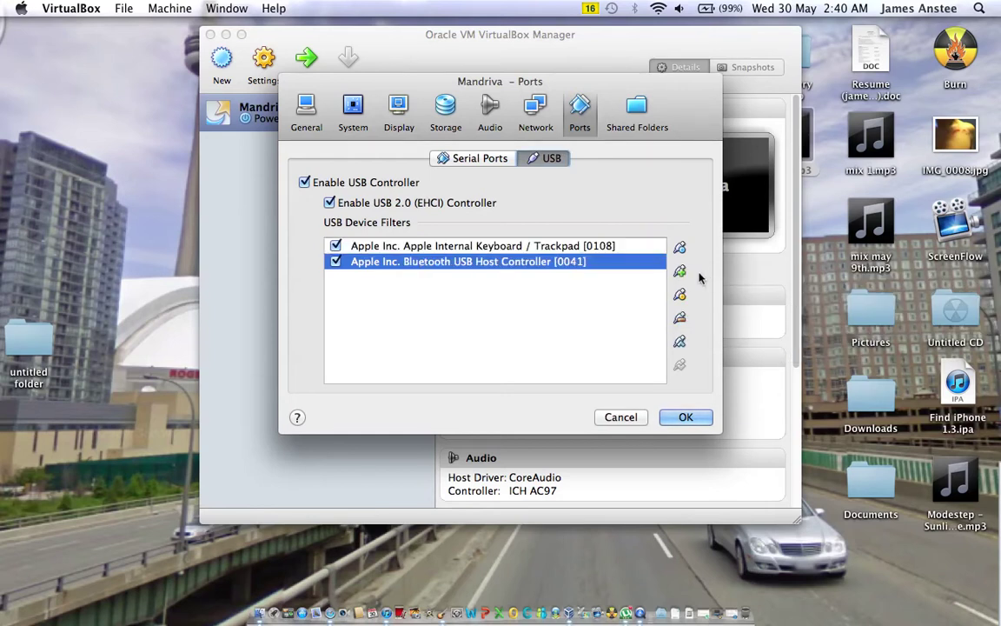
pyautogui.click(679, 270)
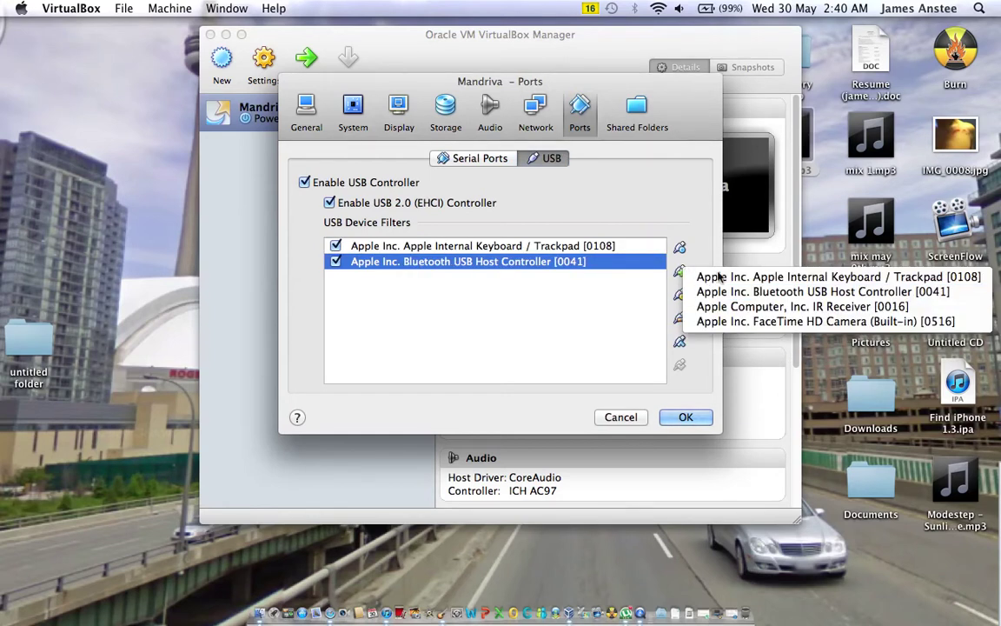
pyautogui.click(743, 308)
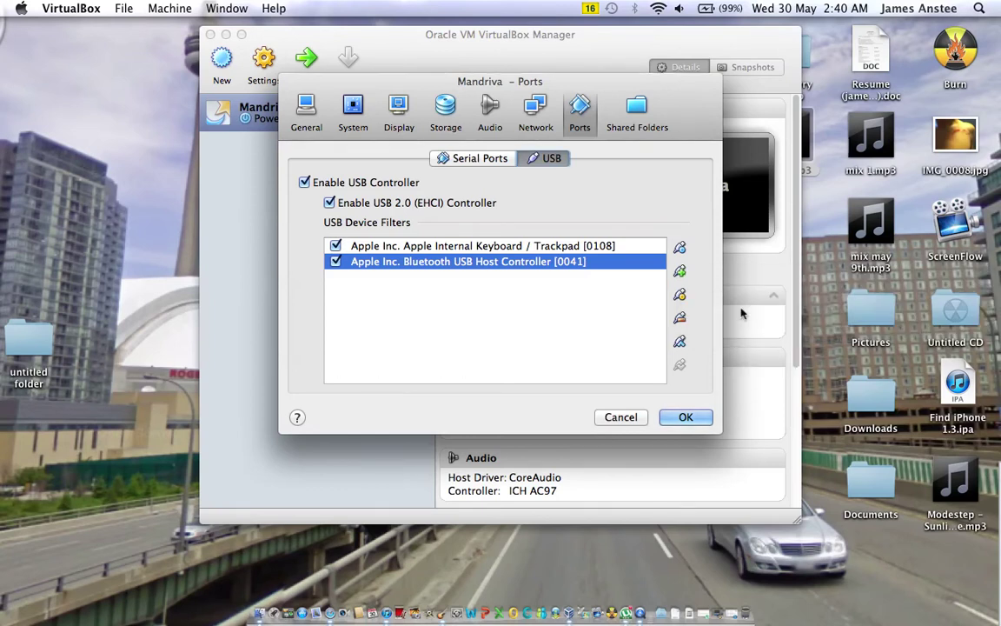
# Step: Add a FaceTime HD Camera USB filter, check Shared Folders, and save the settings
pyautogui.click(681, 272)
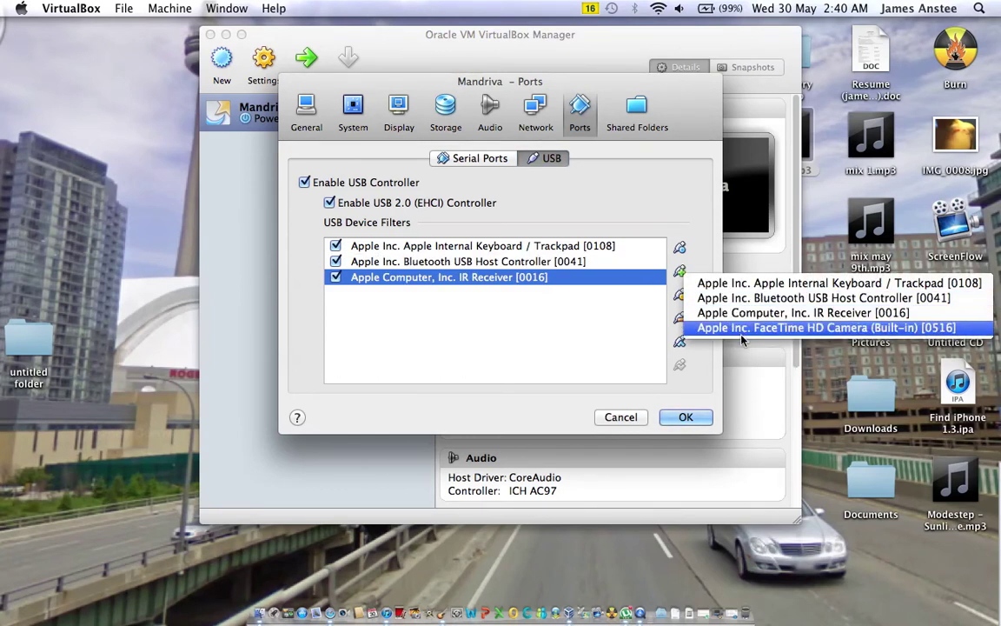
pyautogui.moveTo(826, 327)
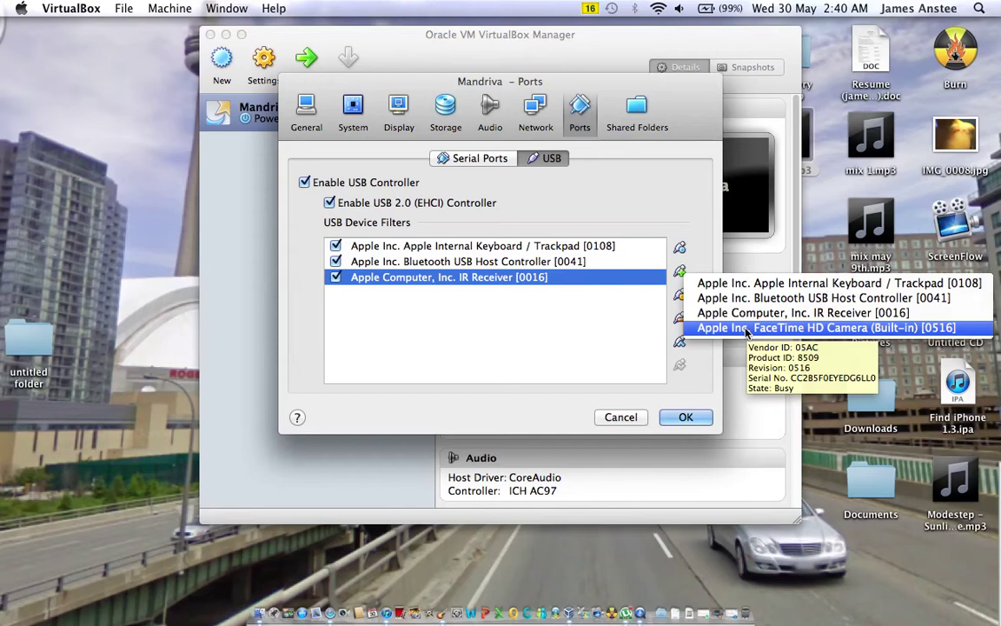
pyautogui.click(745, 327)
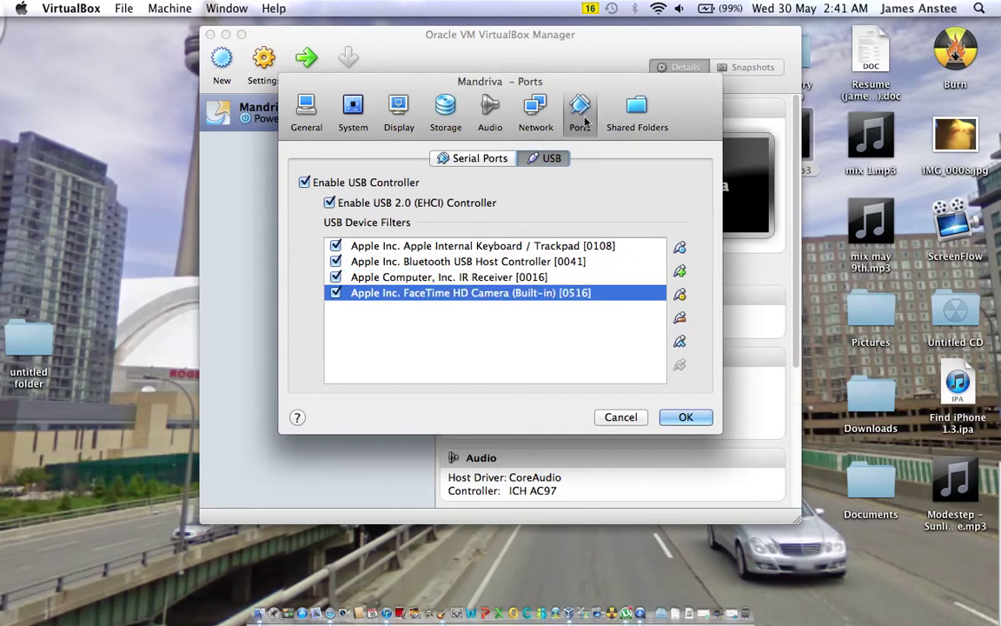
pyautogui.click(633, 111)
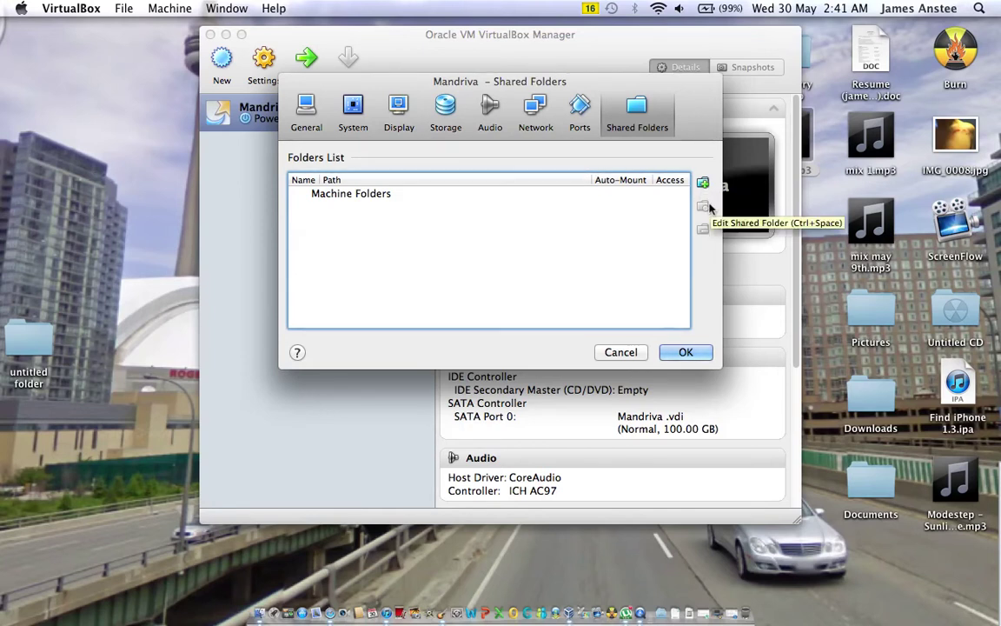
pyautogui.click(687, 352)
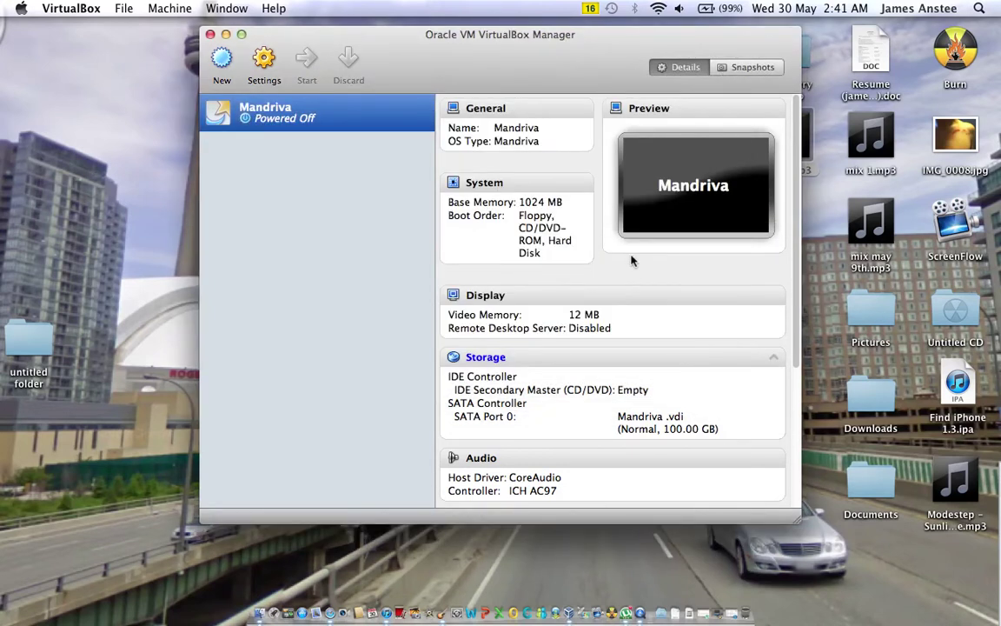
# Step: Select the Mandriva machine and start it, launching its First Run Wizard
pyautogui.click(344, 113)
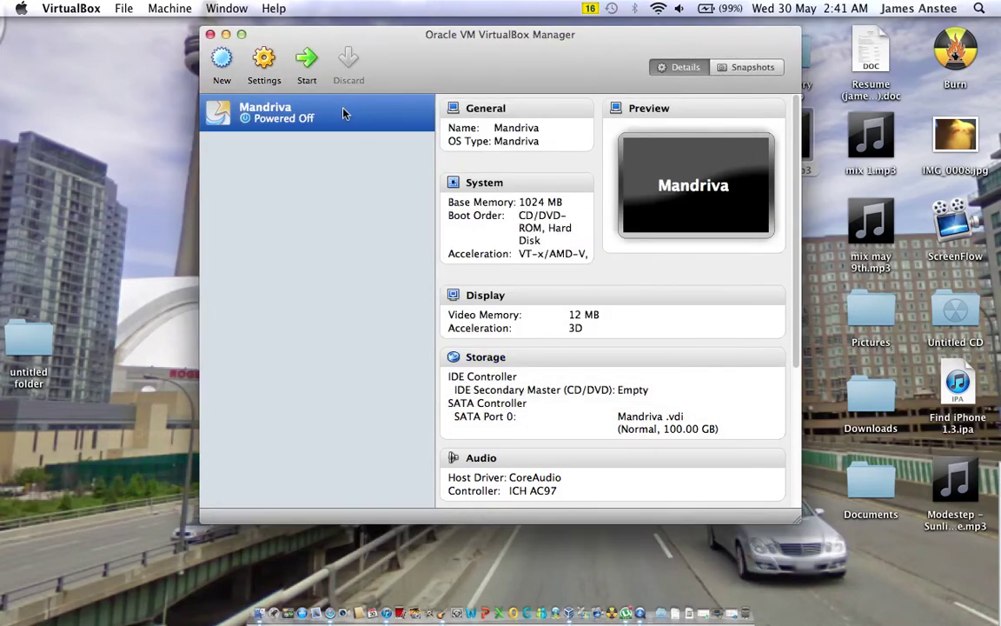
pyautogui.click(307, 65)
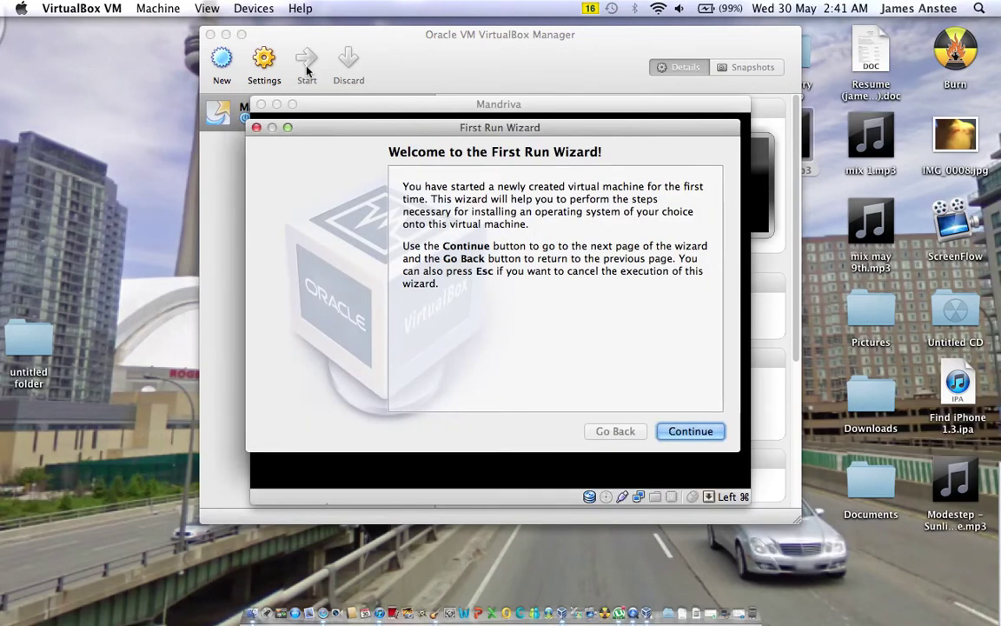
# Step: Browse Downloads and choose Mandriva.2011.i586.1.iso as the wizard's media source
pyautogui.click(709, 440)
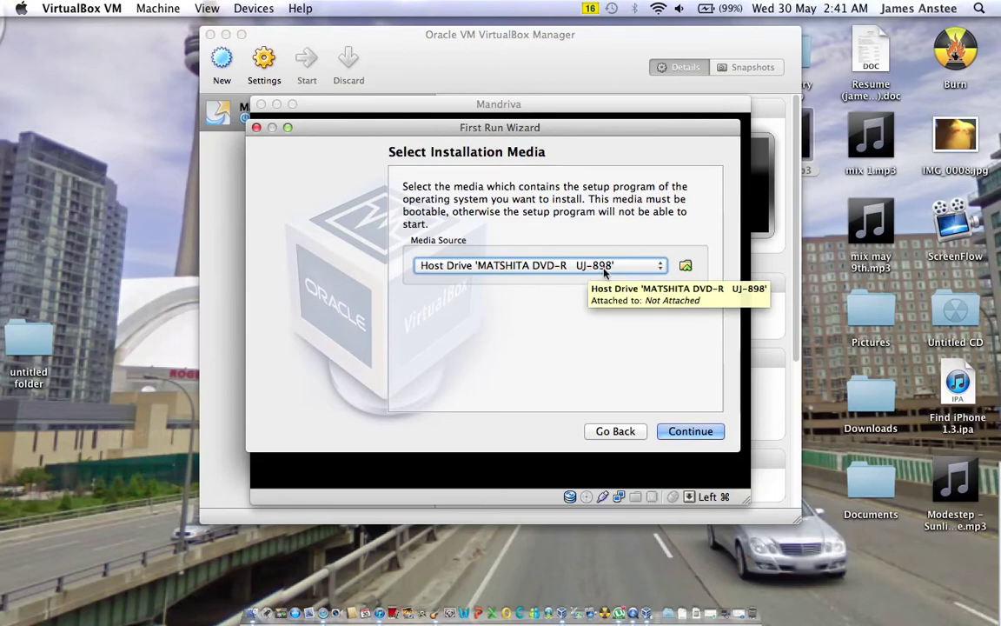
pyautogui.click(686, 266)
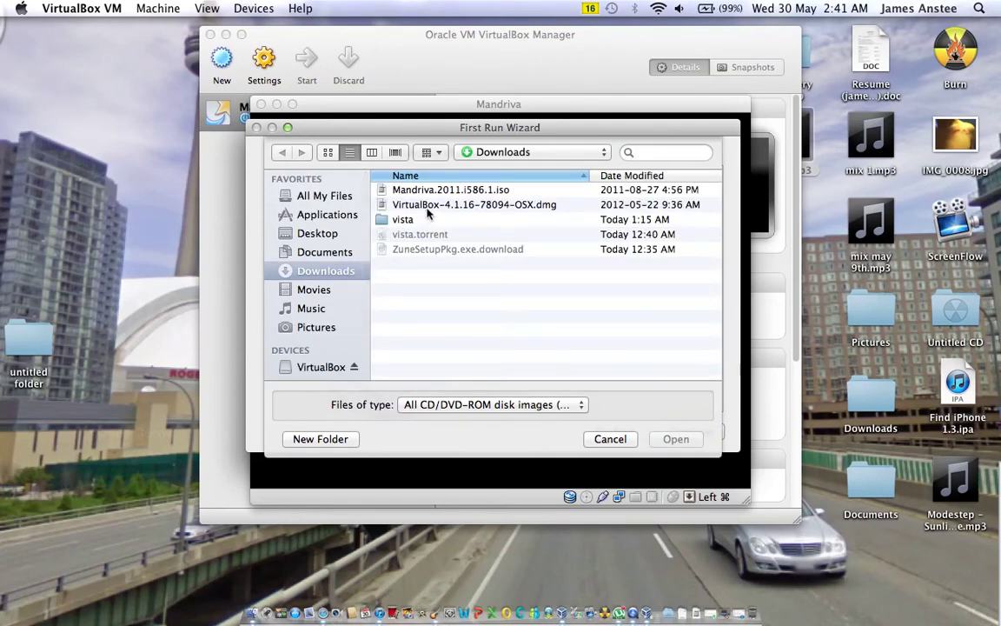
pyautogui.click(453, 191)
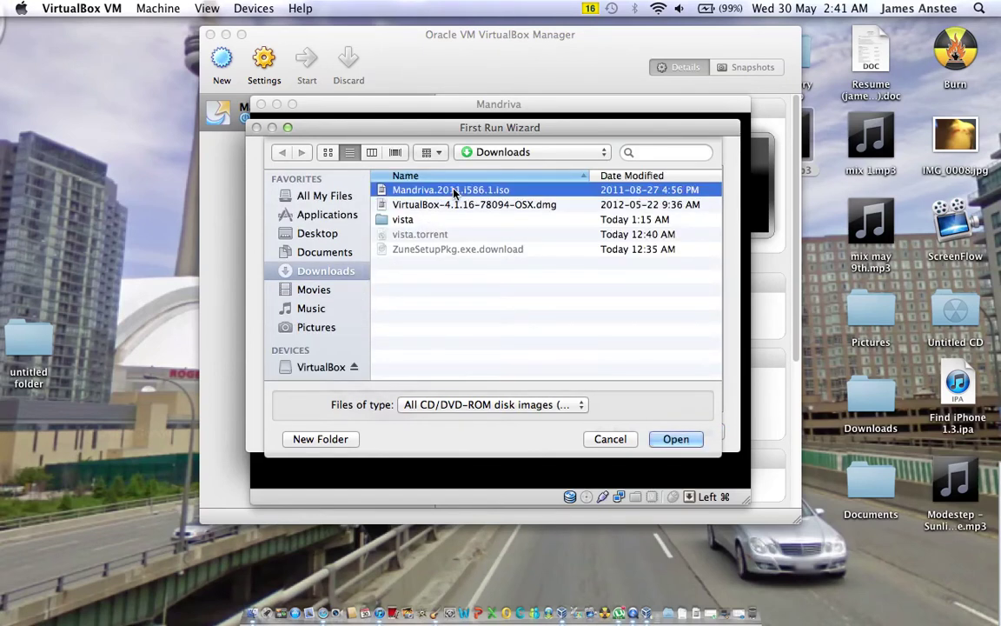
pyautogui.click(448, 220)
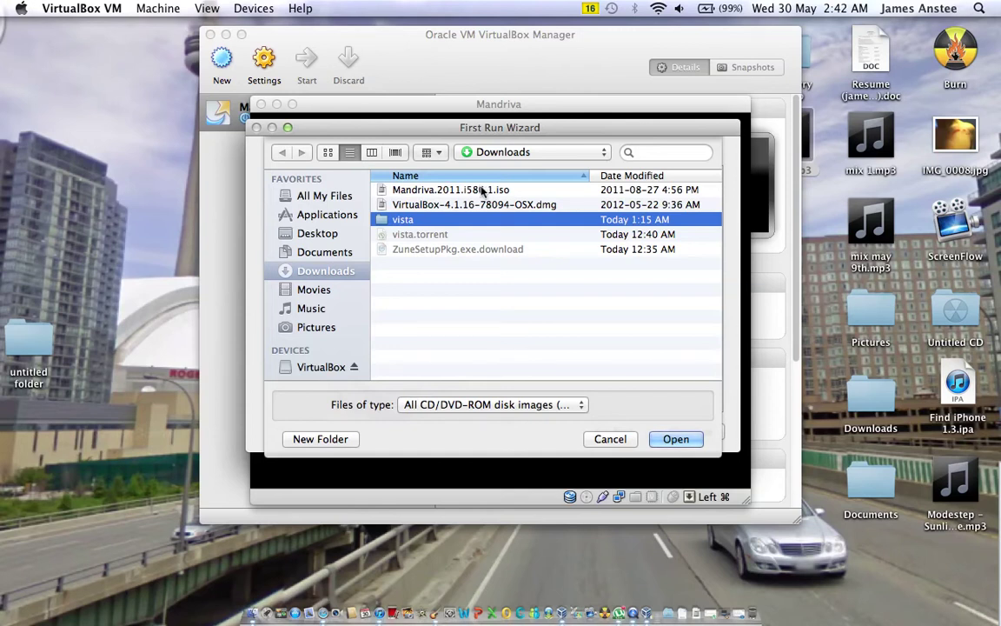
pyautogui.click(484, 191)
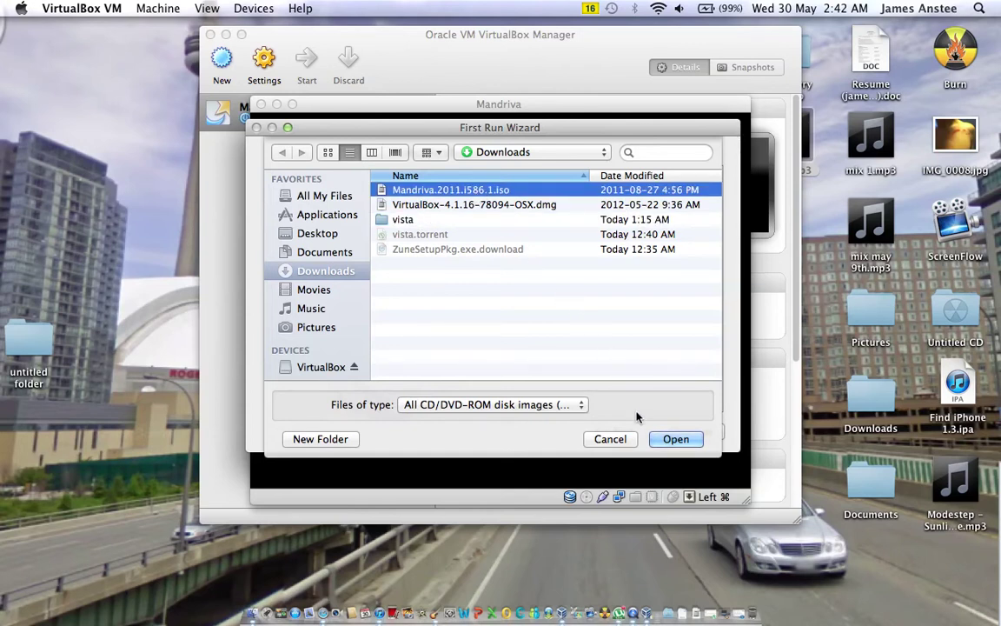
# Step: Confirm Mandriva.2011.i586.1.iso (1.61 GB) as media, preview the Summary, then return
pyautogui.click(675, 439)
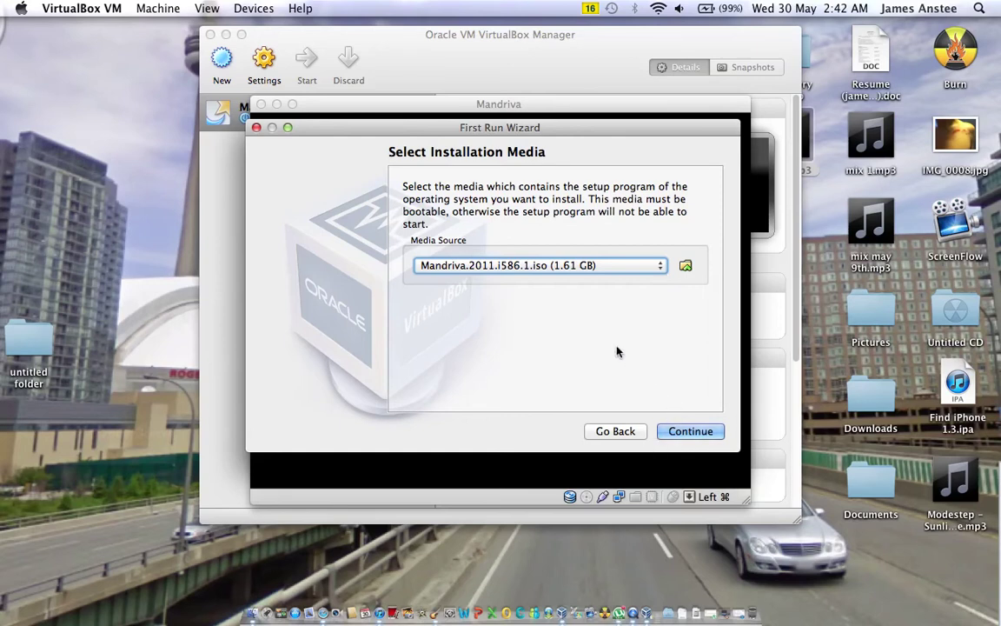
pyautogui.click(714, 433)
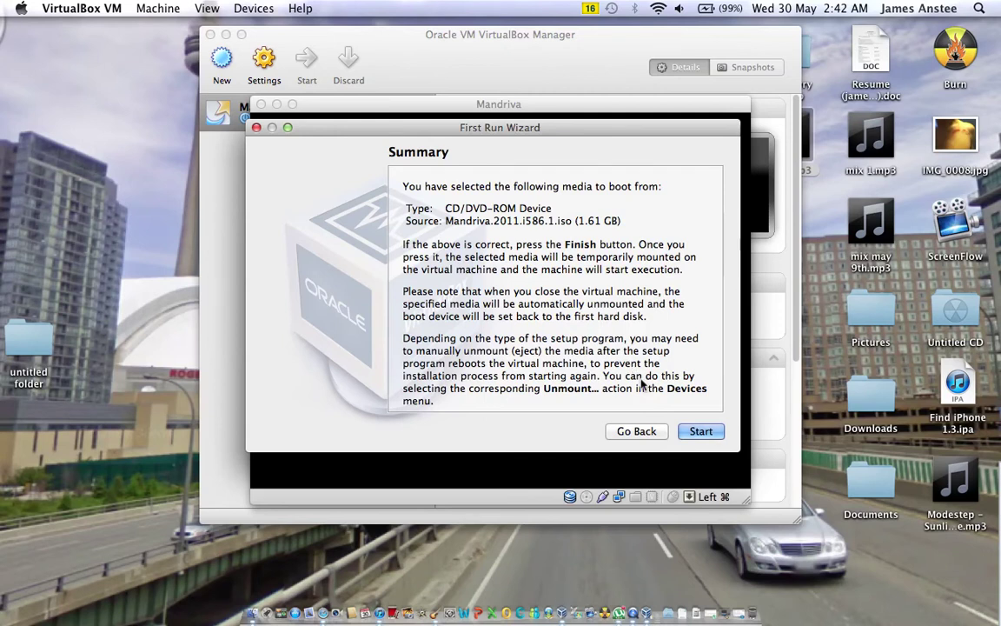
pyautogui.click(663, 432)
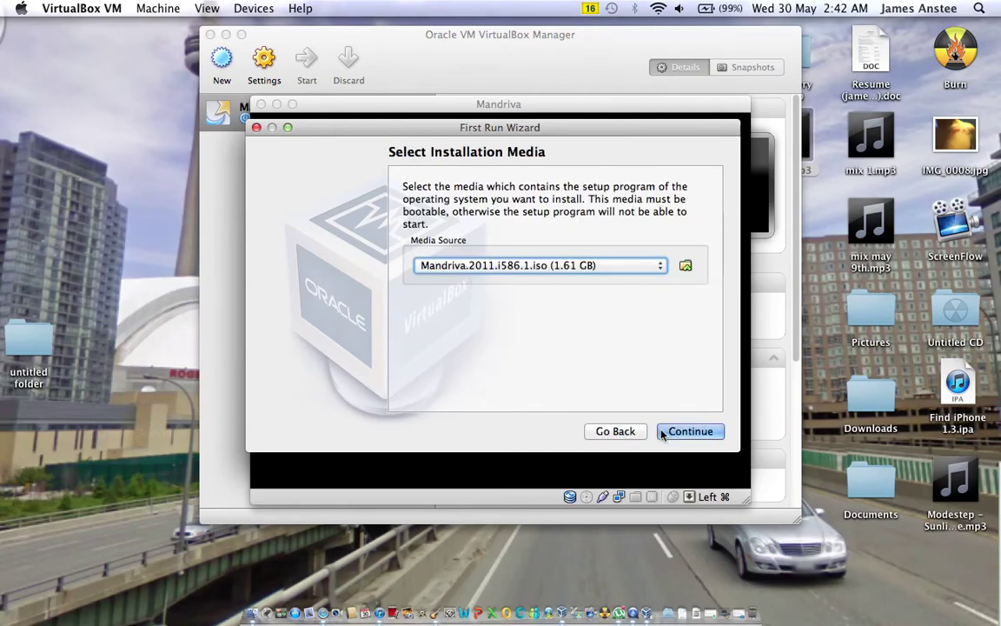
# Step: Boot Mandriva from the ISO, power the machine off, and close VirtualBox Manager
pyautogui.click(257, 128)
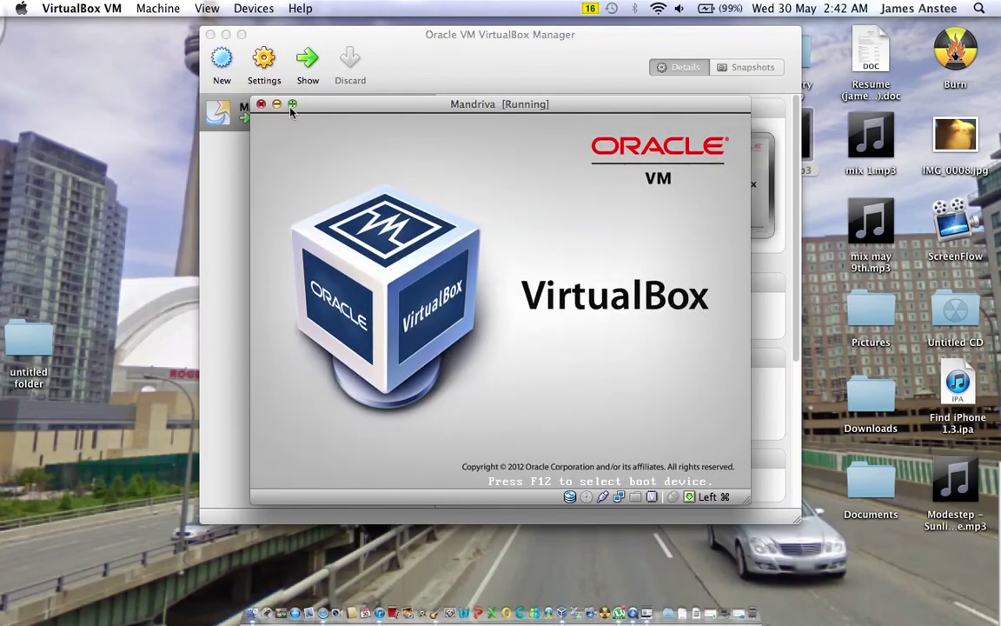
pyautogui.click(261, 105)
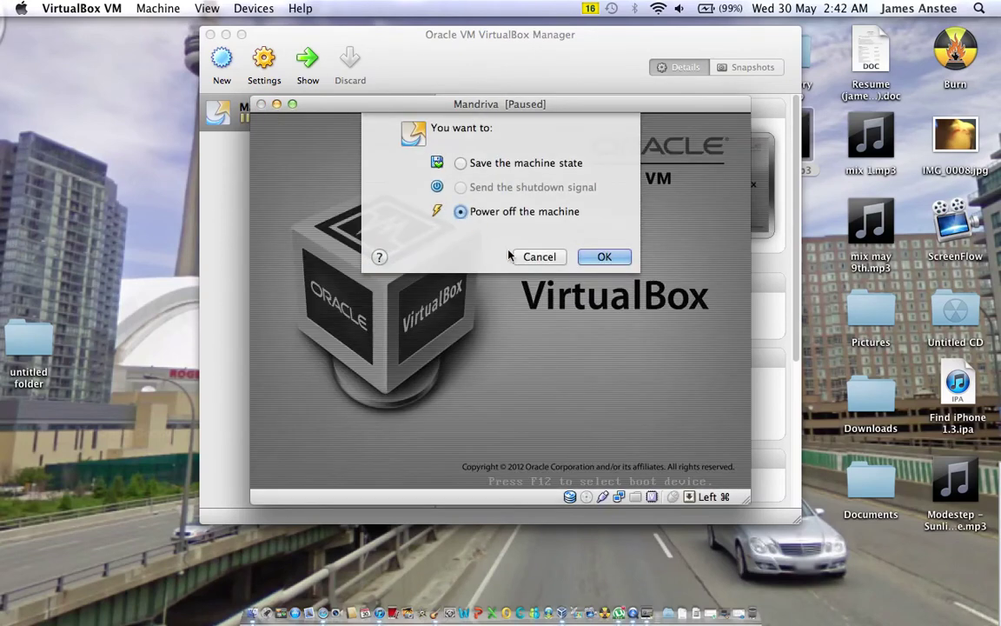
pyautogui.click(588, 258)
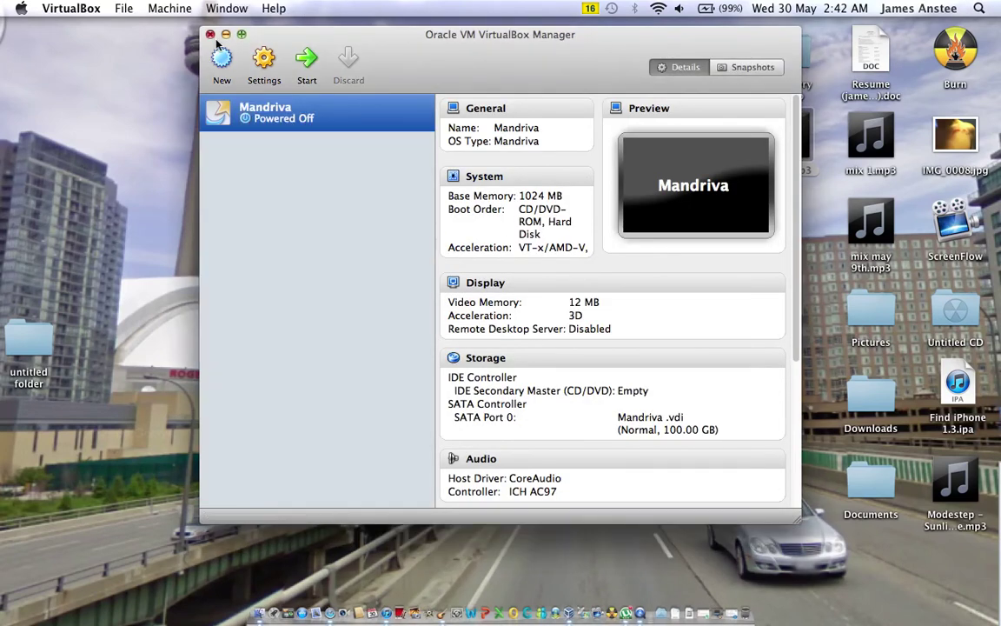
pyautogui.click(210, 35)
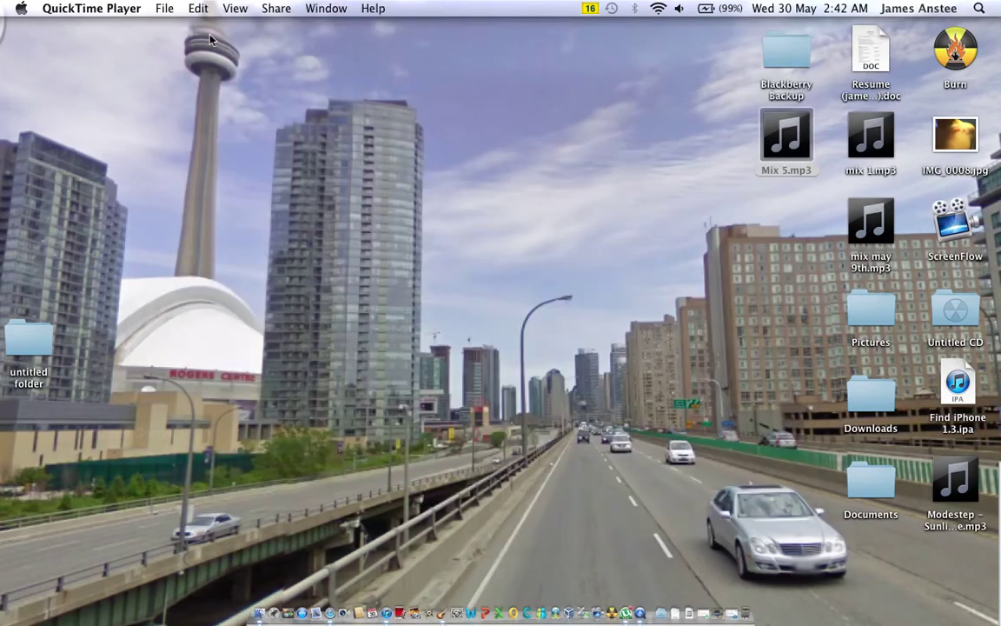